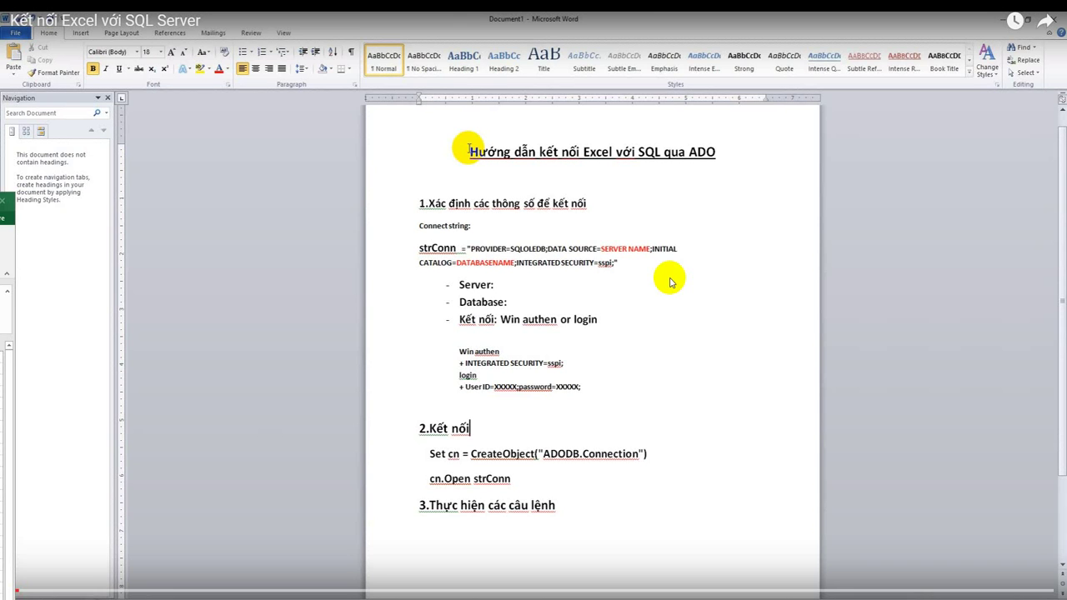
Review the Word connection notes and put the cursor after 'Server:'
{"action": "left_click_drag", "start_coordinate": [469, 152], "coordinate": [744, 138]}
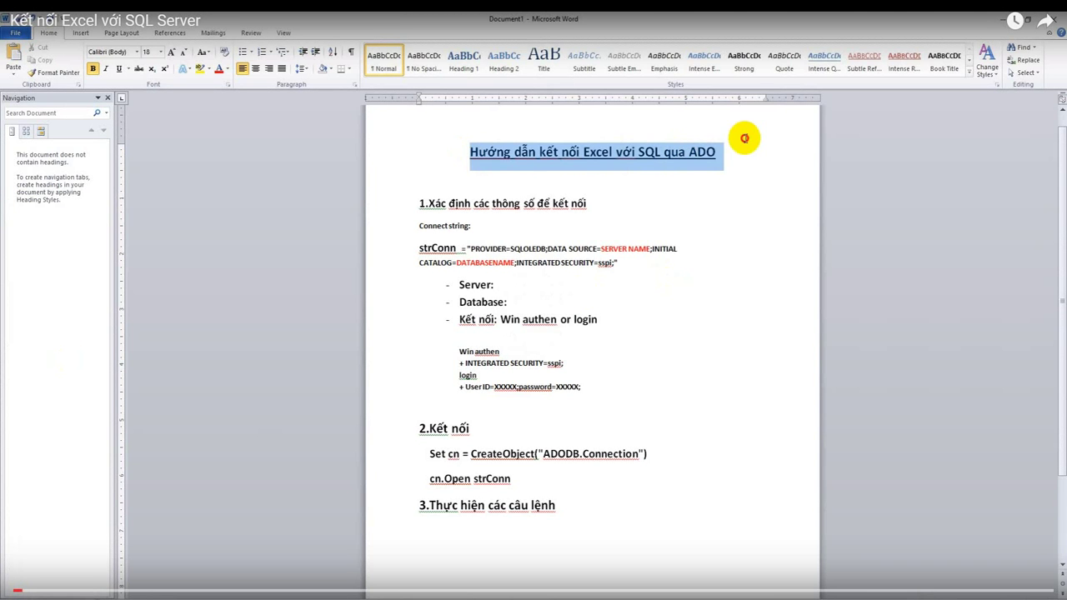
{"action": "left_click", "coordinate": [679, 175]}
{"action": "left_click_drag", "start_coordinate": [406, 209], "coordinate": [527, 215]}
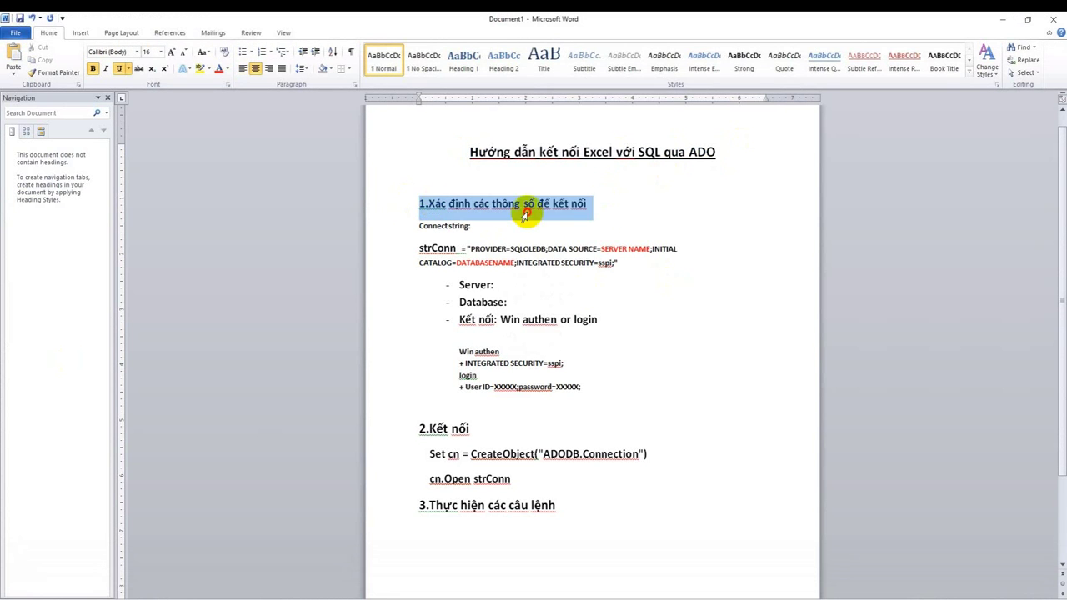
{"action": "left_click", "coordinate": [613, 206]}
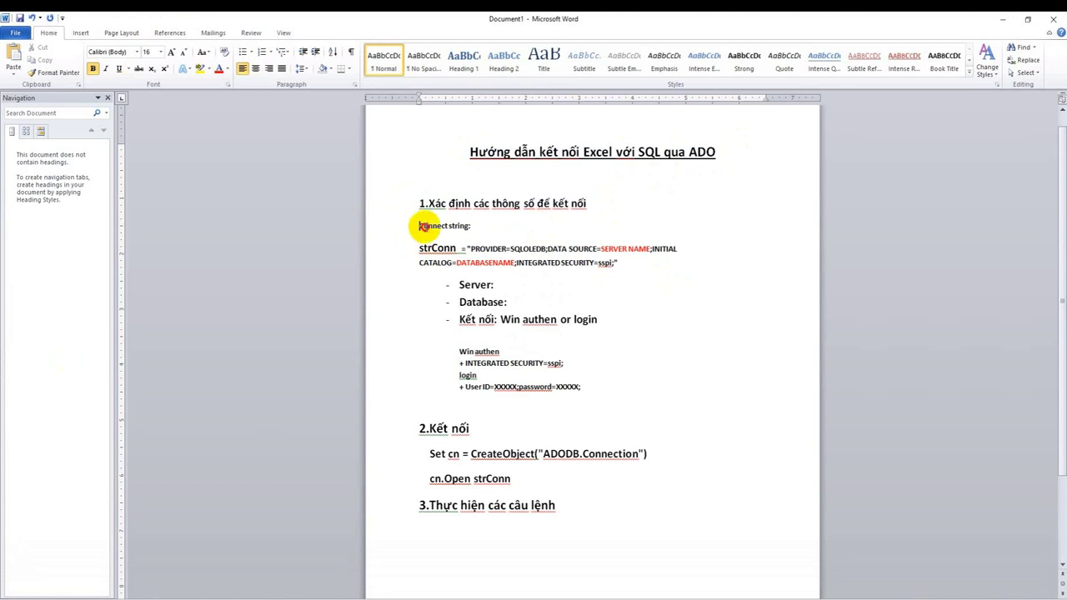
{"action": "mouse_move", "coordinate": [400, 261]}
{"action": "left_mouse_down"}
{"action": "mouse_move", "coordinate": [638, 264]}
{"action": "mouse_move", "coordinate": [395, 242]}
{"action": "left_mouse_up"}
{"action": "left_click", "coordinate": [492, 285]}
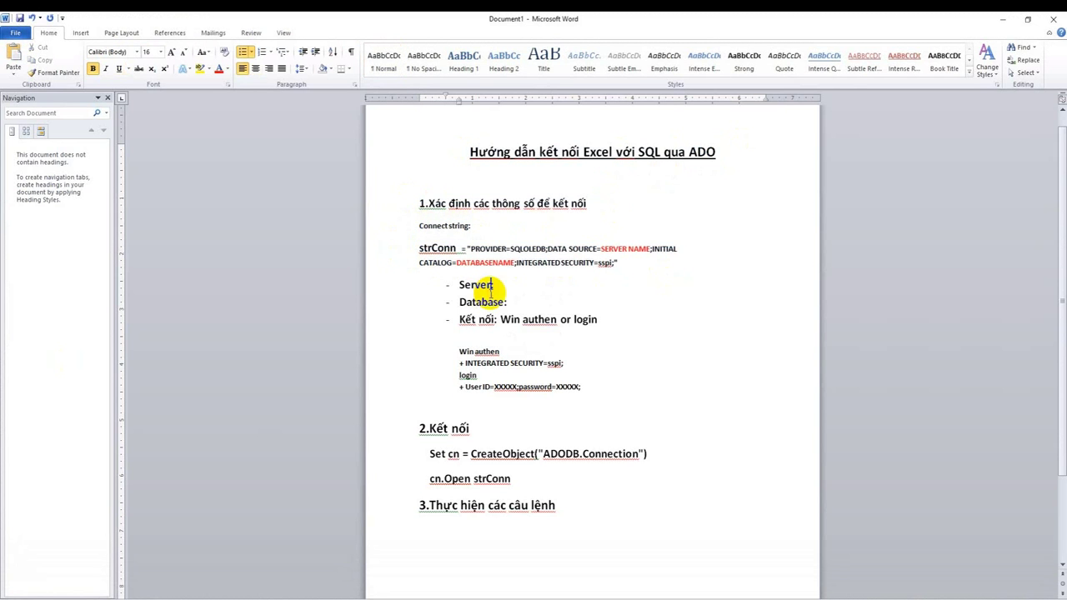
{"action": "left_click_drag", "start_coordinate": [454, 285], "coordinate": [497, 286]}
{"action": "left_click", "coordinate": [510, 285]}
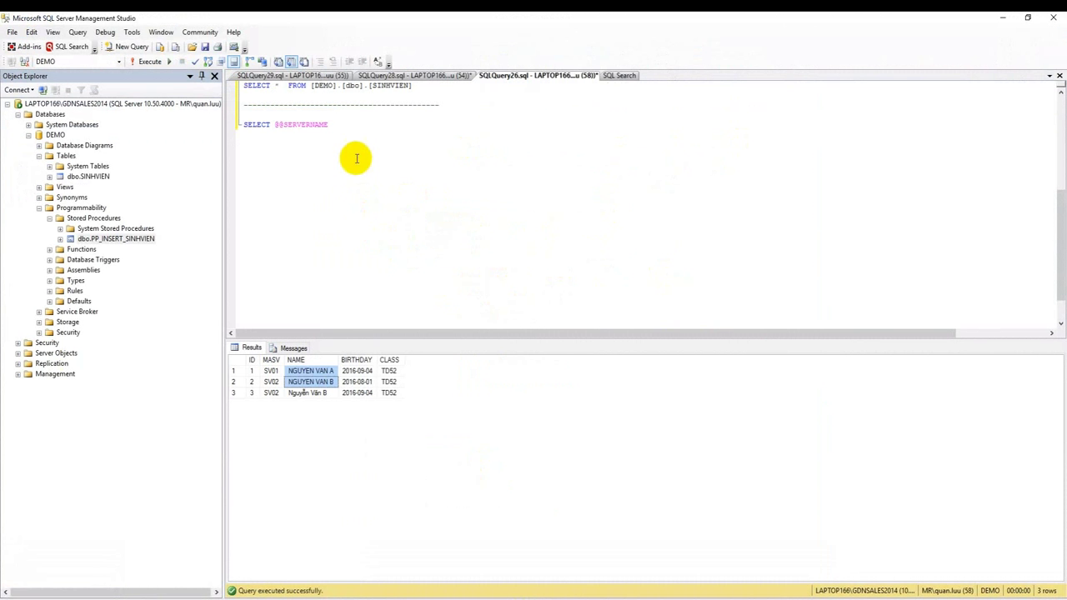
{"action": "left_click_drag", "start_coordinate": [330, 124], "coordinate": [240, 124]}
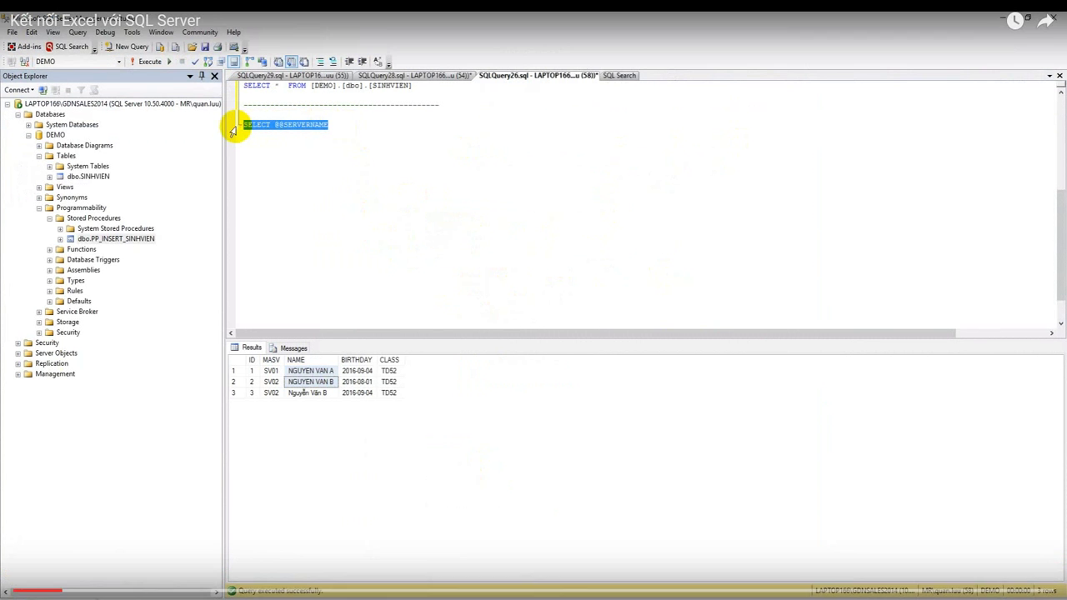
{"action": "key", "text": "F5"}
{"action": "left_click", "coordinate": [298, 374]}
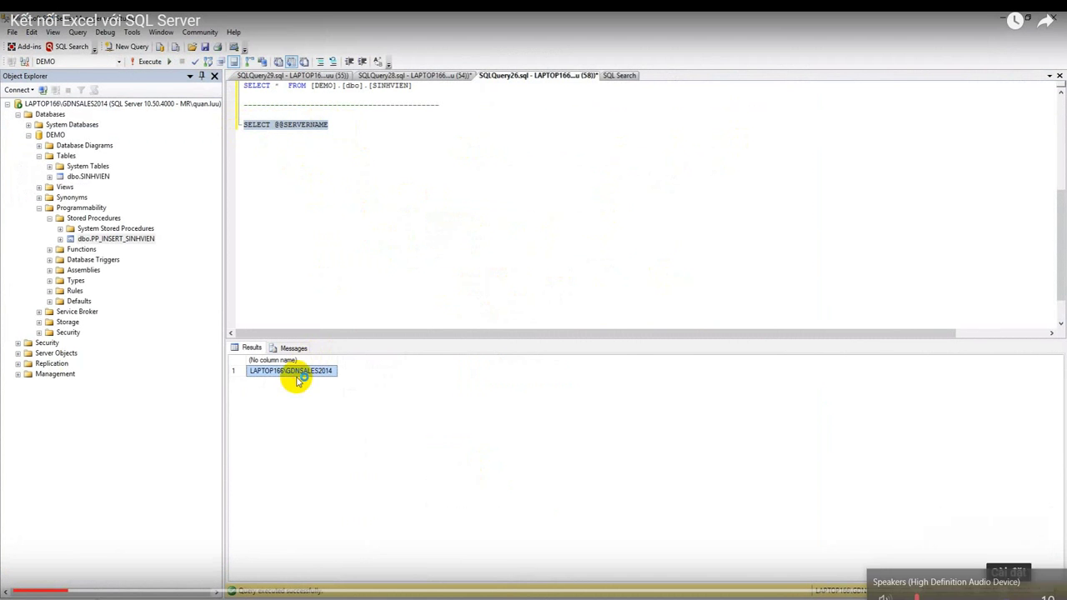
{"action": "key", "text": "alt+Tab"}
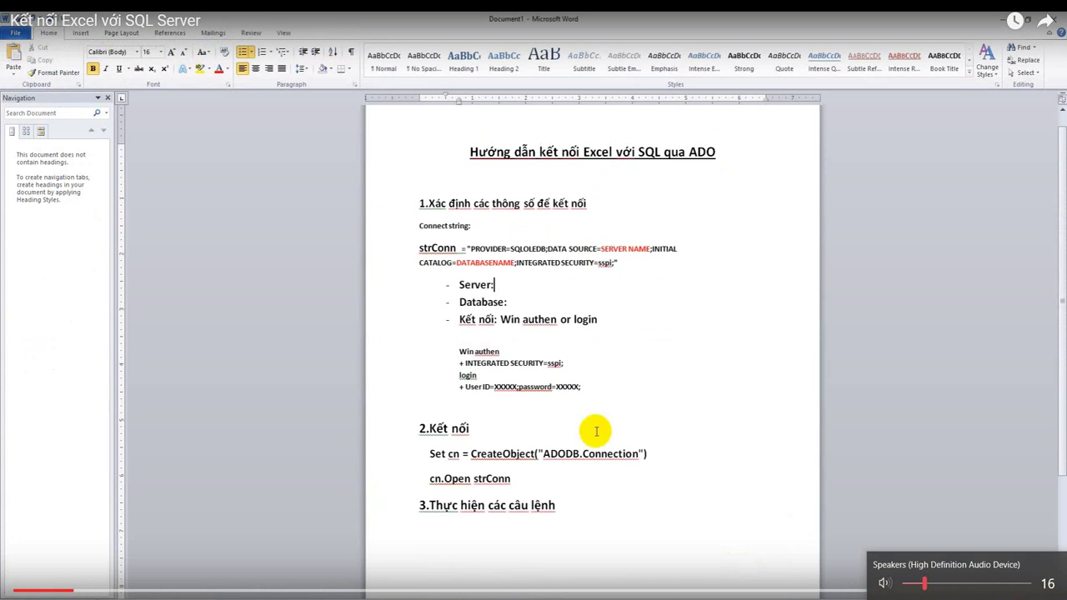
{"action": "left_click", "coordinate": [510, 286]}
{"action": "type", "text": "LAPTOP166\\GDNSALES2014"}
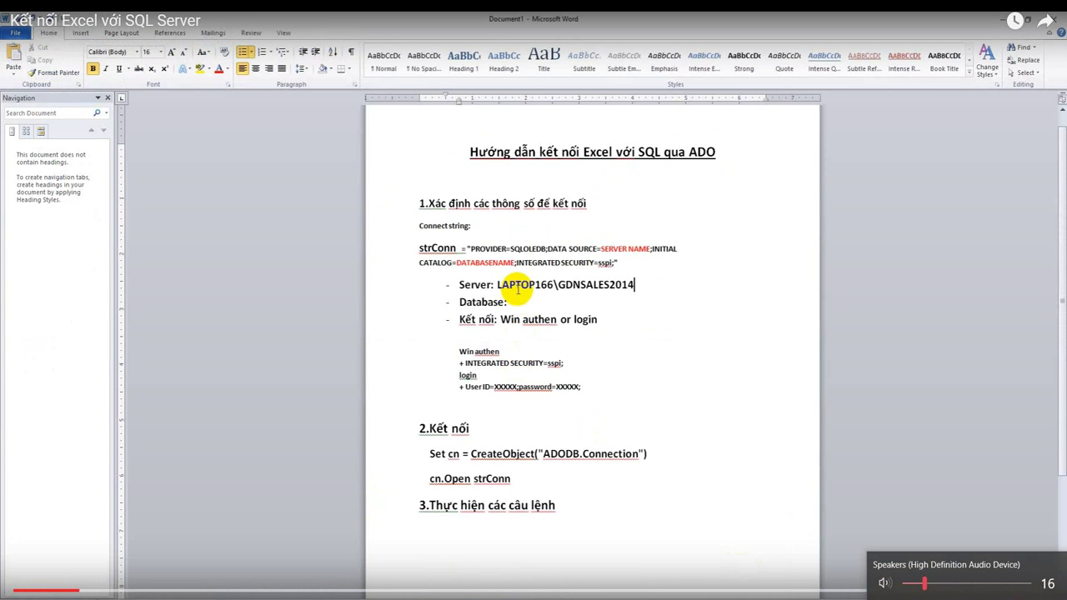
{"action": "left_click", "coordinate": [518, 302]}
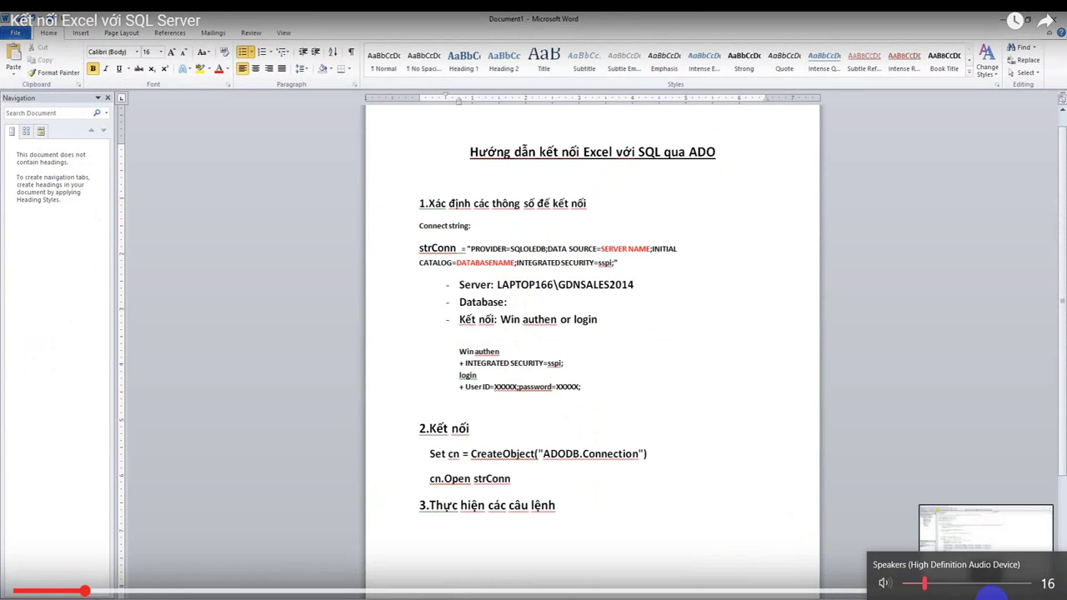
Look up the DEMO database name in the SSMS object tree for the notes
{"action": "key", "text": "alt+Tab"}
{"action": "left_click", "coordinate": [79, 176]}
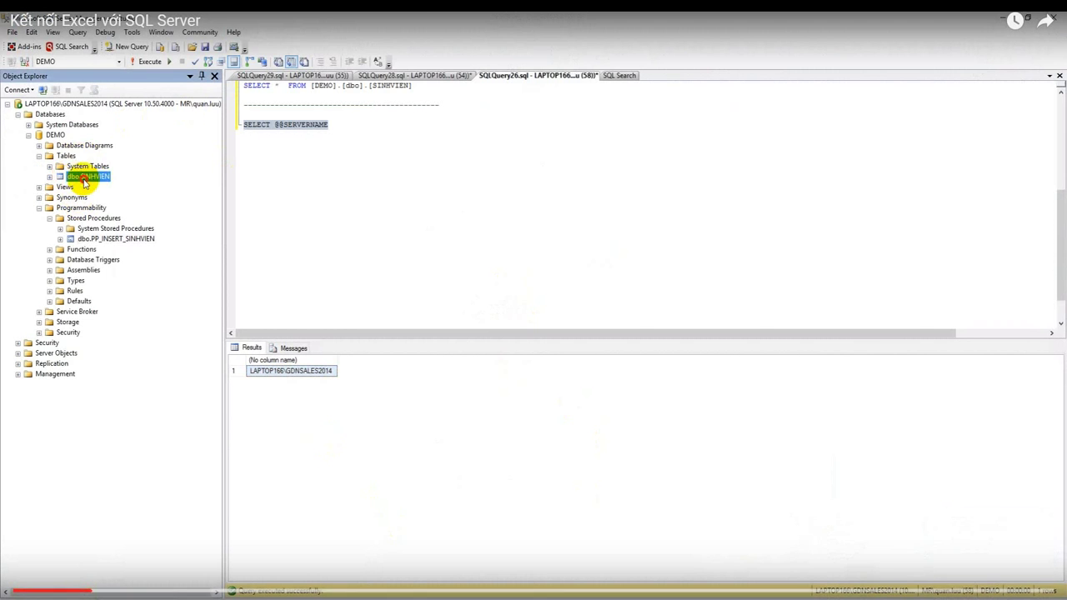
{"action": "left_click", "coordinate": [52, 136]}
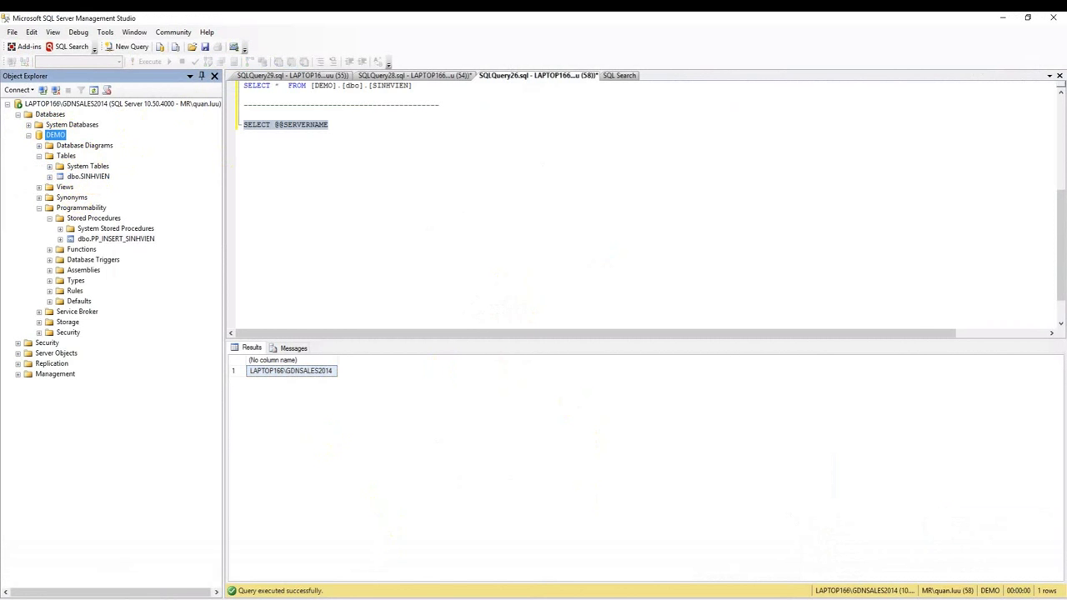
{"action": "key", "text": "alt+Tab"}
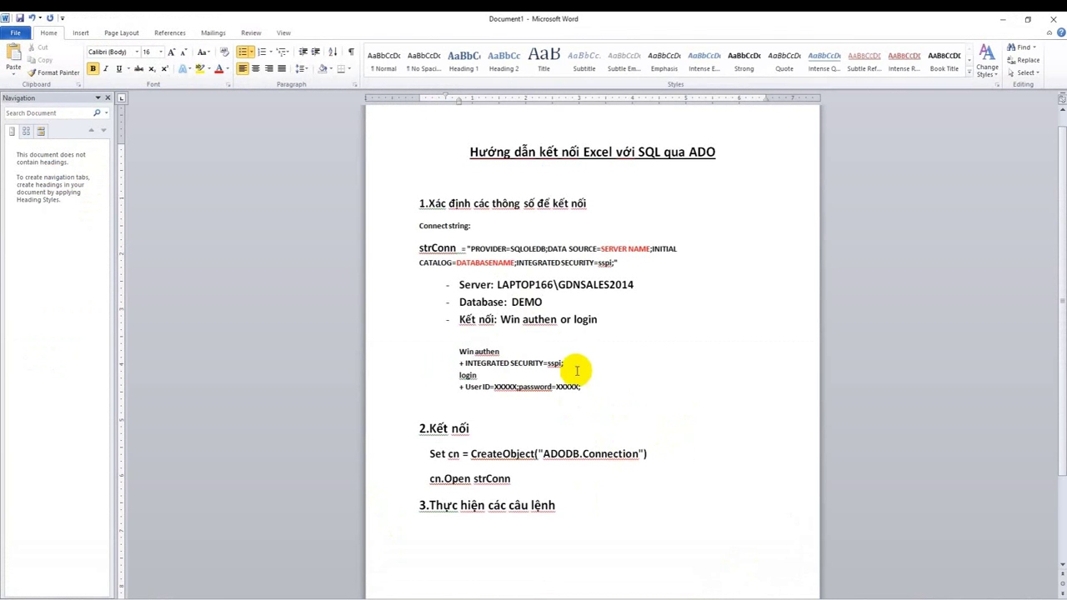
Select the INTEGRATED SECURITY=sspi and User ID/password lines in the Word notes
{"action": "left_click", "coordinate": [572, 338]}
{"action": "left_click_drag", "start_coordinate": [454, 361], "coordinate": [572, 362]}
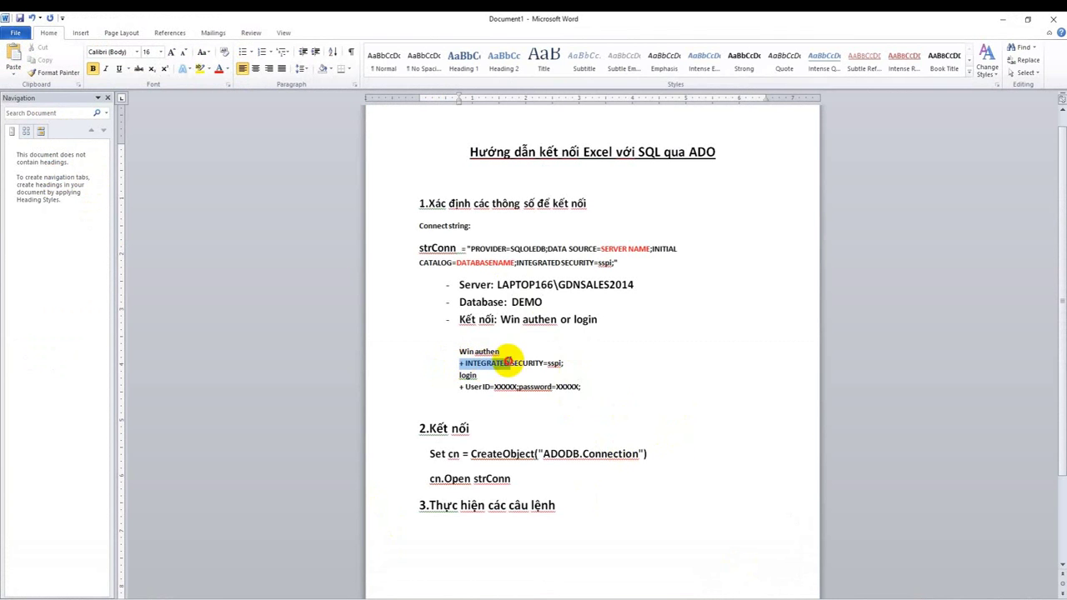
{"action": "left_click", "coordinate": [586, 263]}
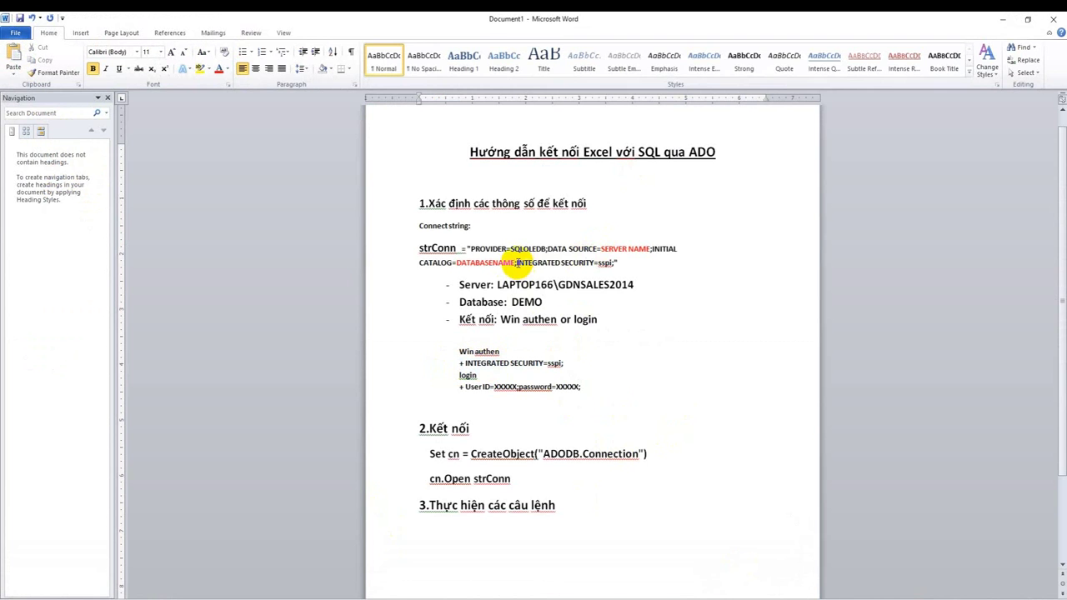
{"action": "left_click_drag", "start_coordinate": [517, 262], "coordinate": [613, 263]}
{"action": "left_click", "coordinate": [463, 386]}
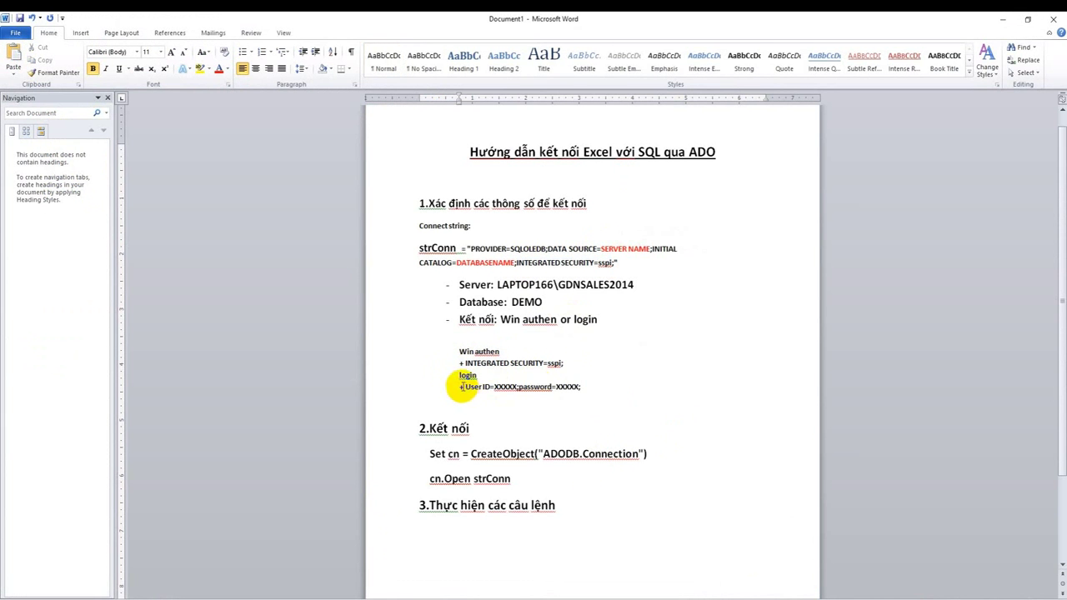
{"action": "left_click_drag", "start_coordinate": [461, 387], "coordinate": [582, 387]}
{"action": "key", "text": "ctrl+c"}
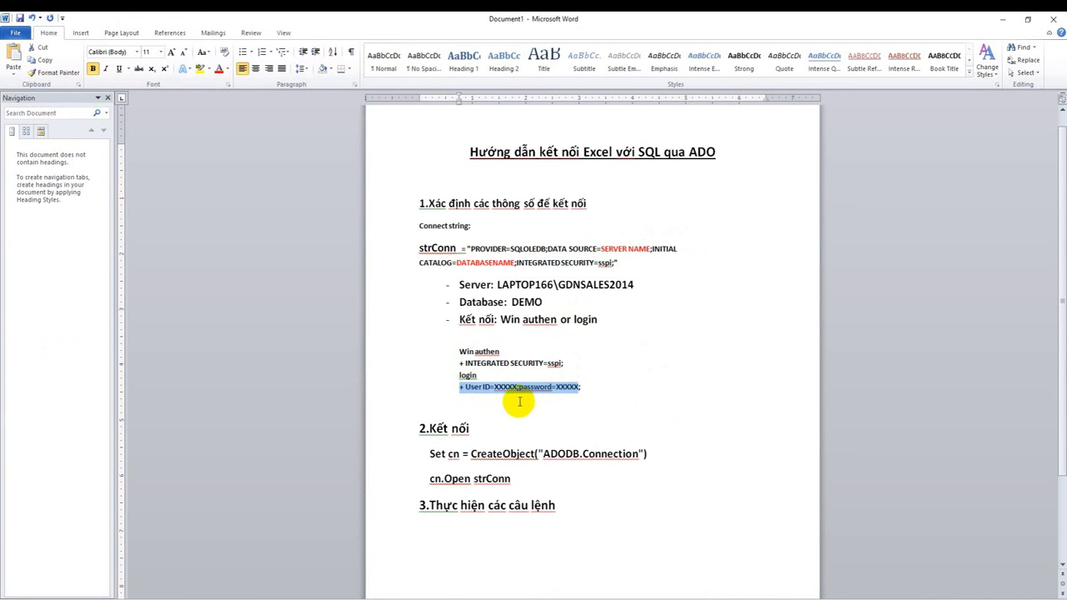
{"action": "left_click", "coordinate": [472, 397]}
Try replacing INTEGRATED SECURITY=sspi in the connect string with User ID/password settings, then undo
{"action": "left_click_drag", "start_coordinate": [464, 386], "coordinate": [575, 387]}
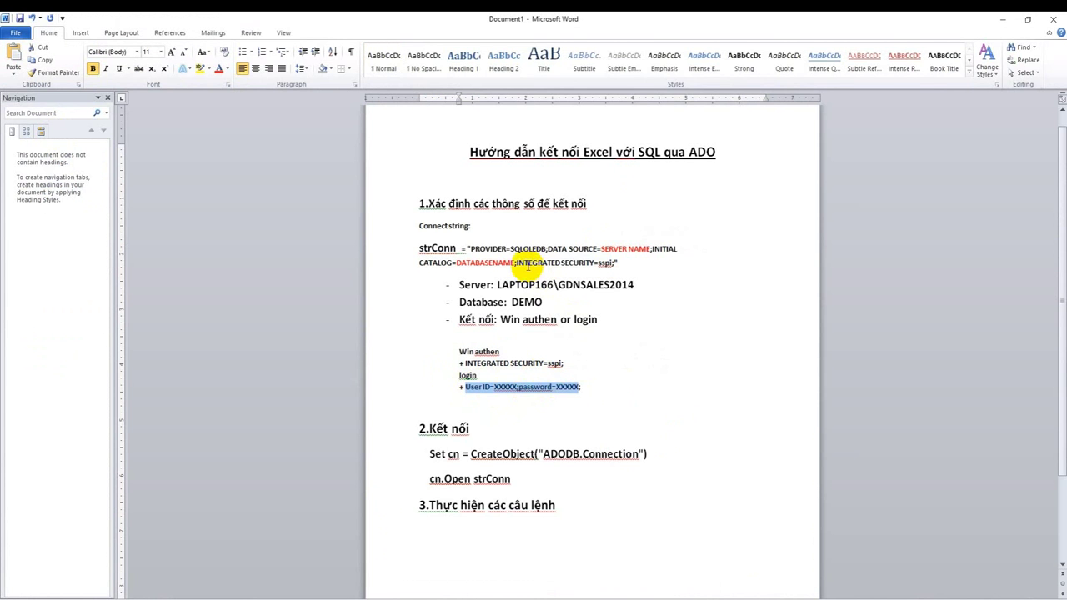
{"action": "left_click_drag", "start_coordinate": [517, 262], "coordinate": [606, 263]}
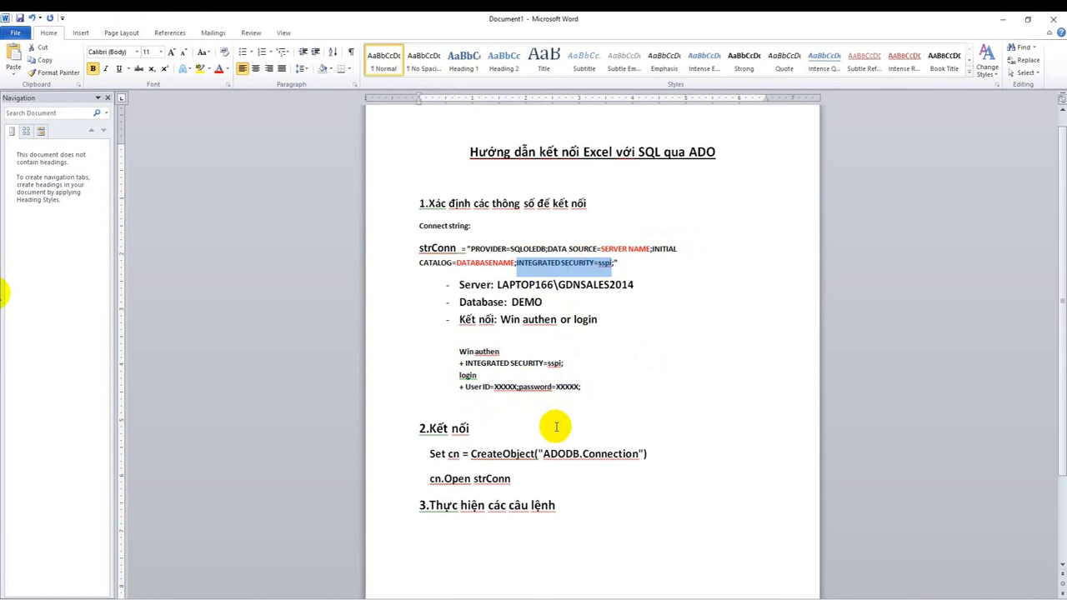
{"action": "key", "text": "Delete"}
{"action": "key", "text": "ctrl+v"}
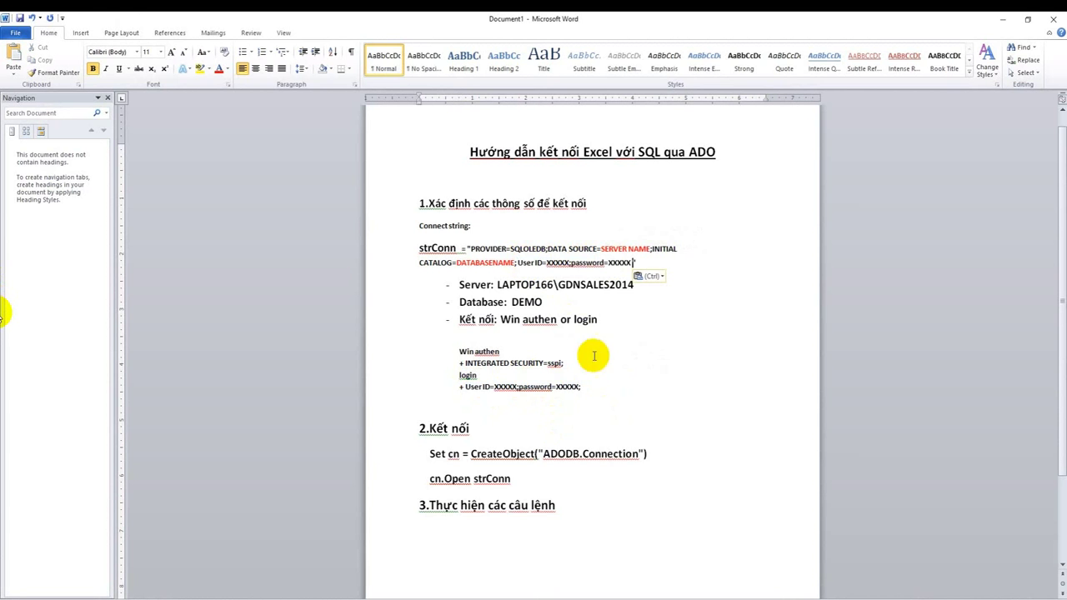
{"action": "type", "text": ";"}
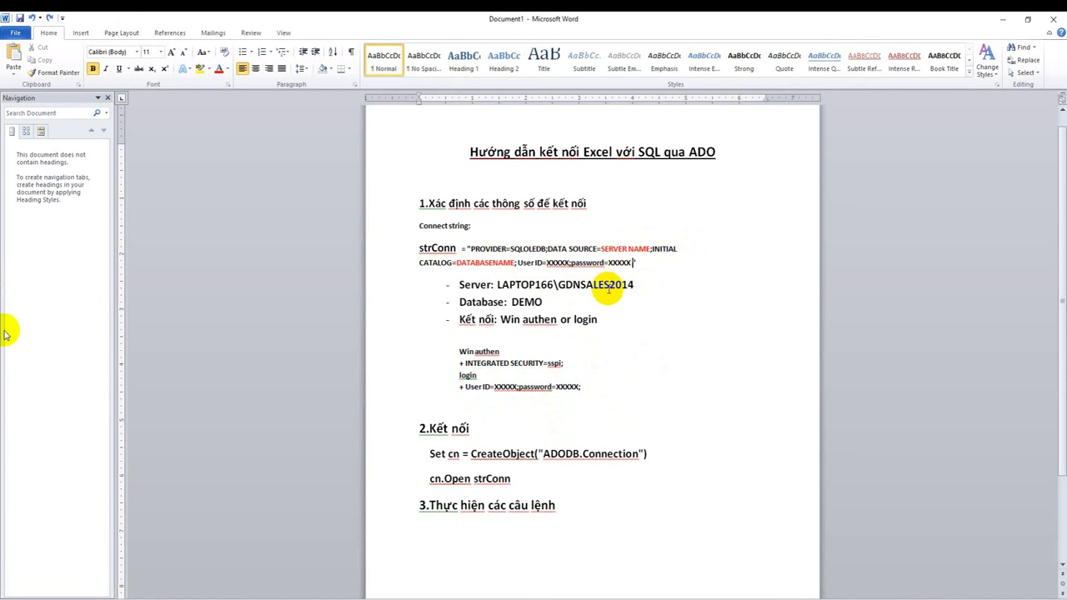
{"action": "key", "text": "ctrl+z"}
{"action": "key", "text": "ctrl+z"}
{"action": "key", "text": "ctrl+z"}
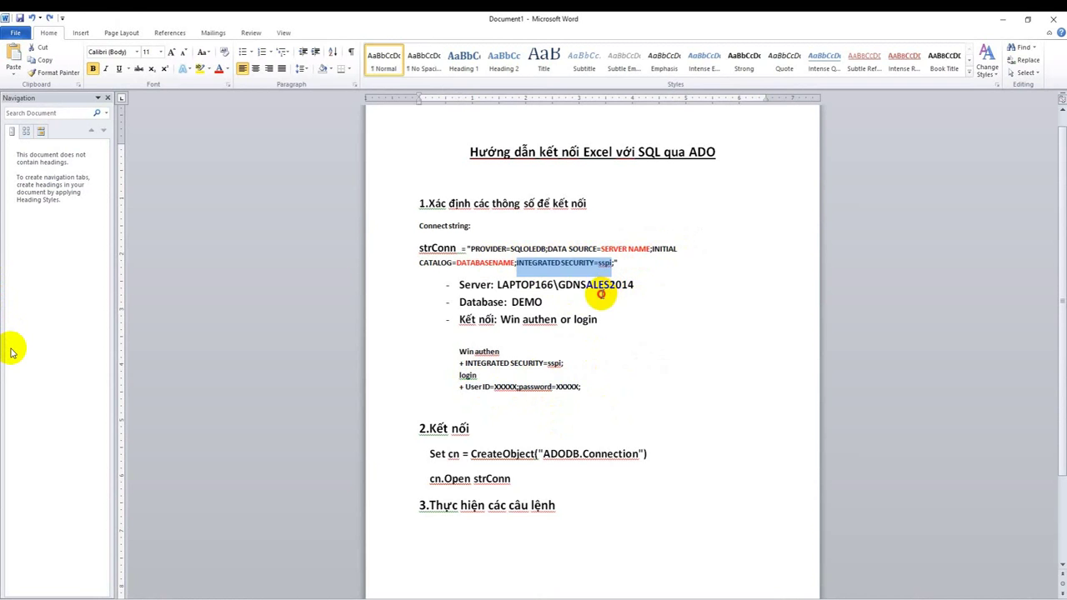
Enlarge the 2.Kết nối heading to 18 pt and select the CreateObject and cn.Open lines
{"action": "left_click_drag", "start_coordinate": [405, 428], "coordinate": [473, 428]}
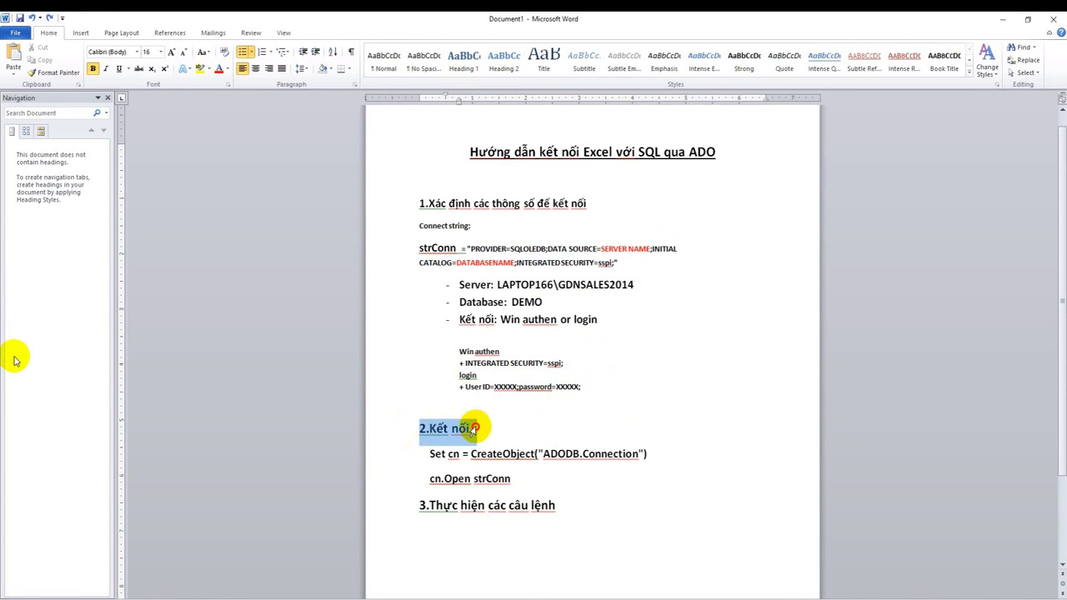
{"action": "key", "text": "ctrl+shift+period"}
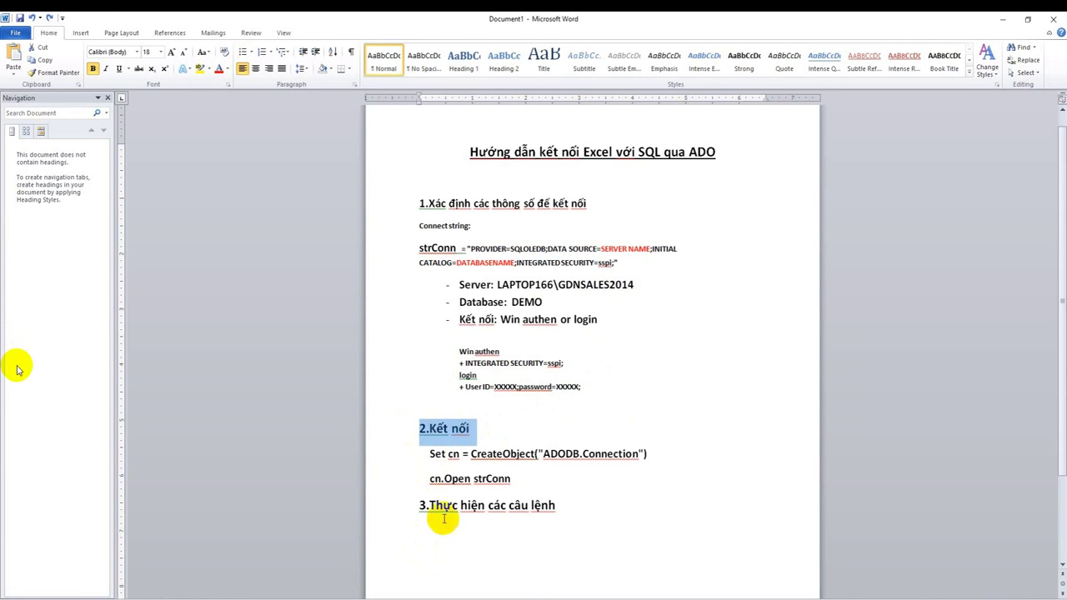
{"action": "left_click_drag", "start_coordinate": [429, 453], "coordinate": [654, 454]}
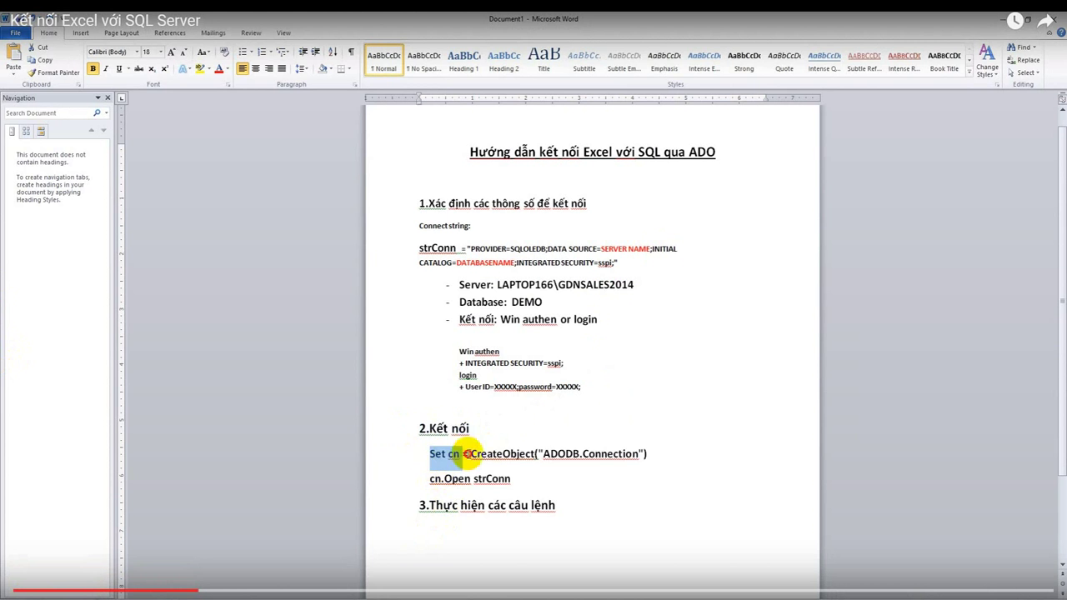
{"action": "left_click_drag", "start_coordinate": [525, 481], "coordinate": [422, 481]}
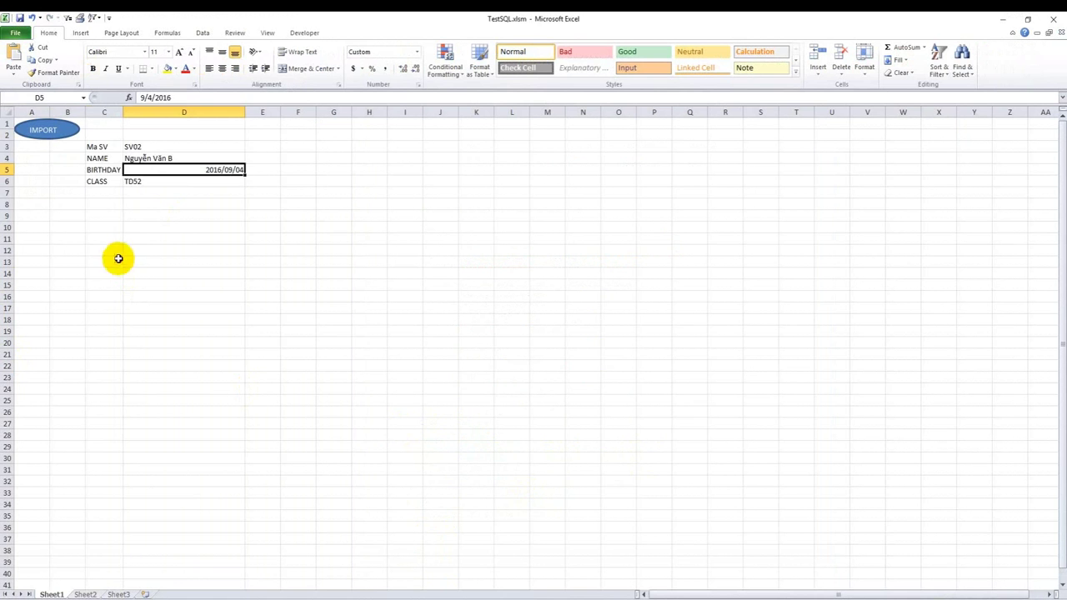
Enter the heading 'Table SINHVIEN' in cell C2 of the sheet
{"action": "left_click", "coordinate": [115, 260]}
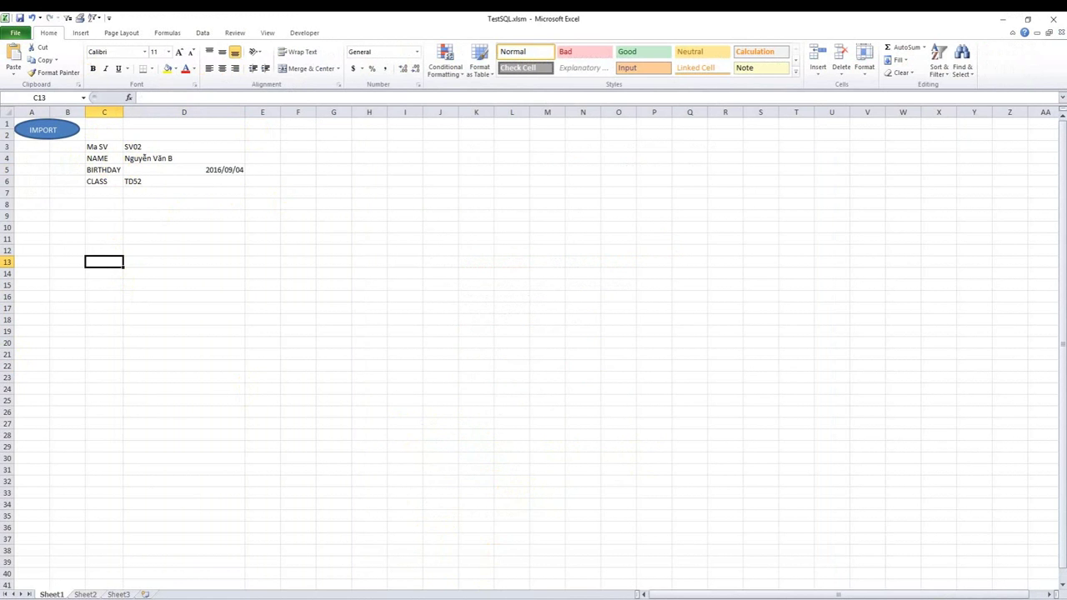
{"action": "mouse_move", "coordinate": [548, 599]}
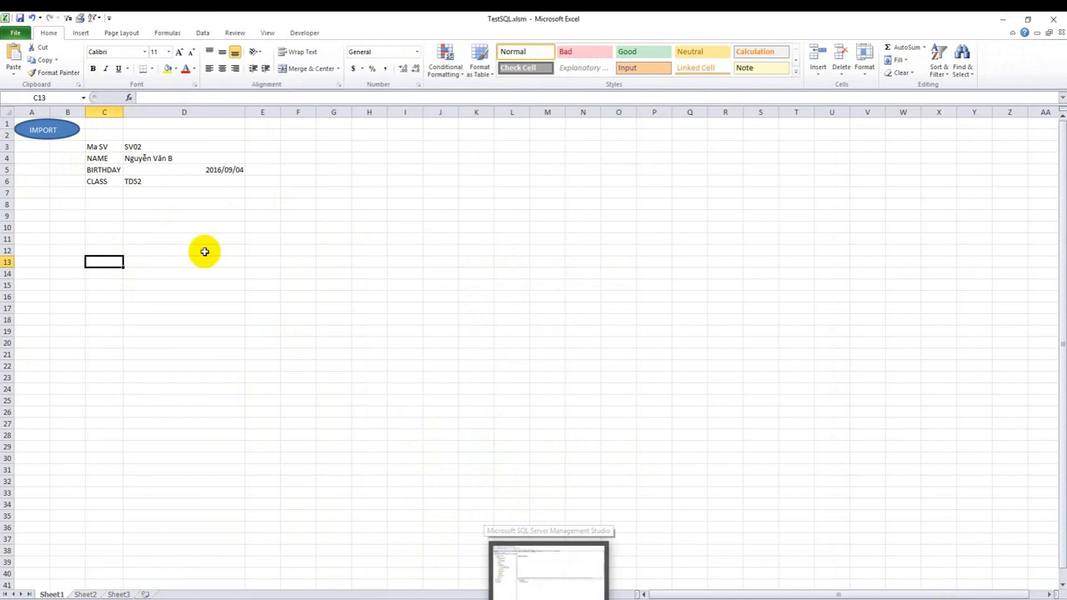
{"action": "left_click", "coordinate": [101, 135]}
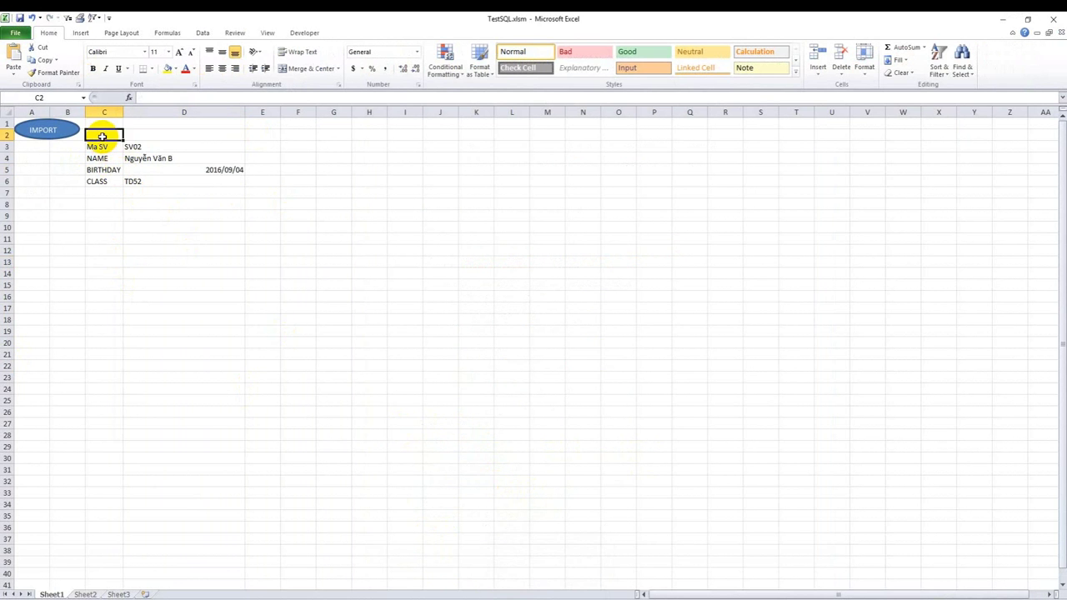
{"action": "type", "text": "Table SINHVIEN"}
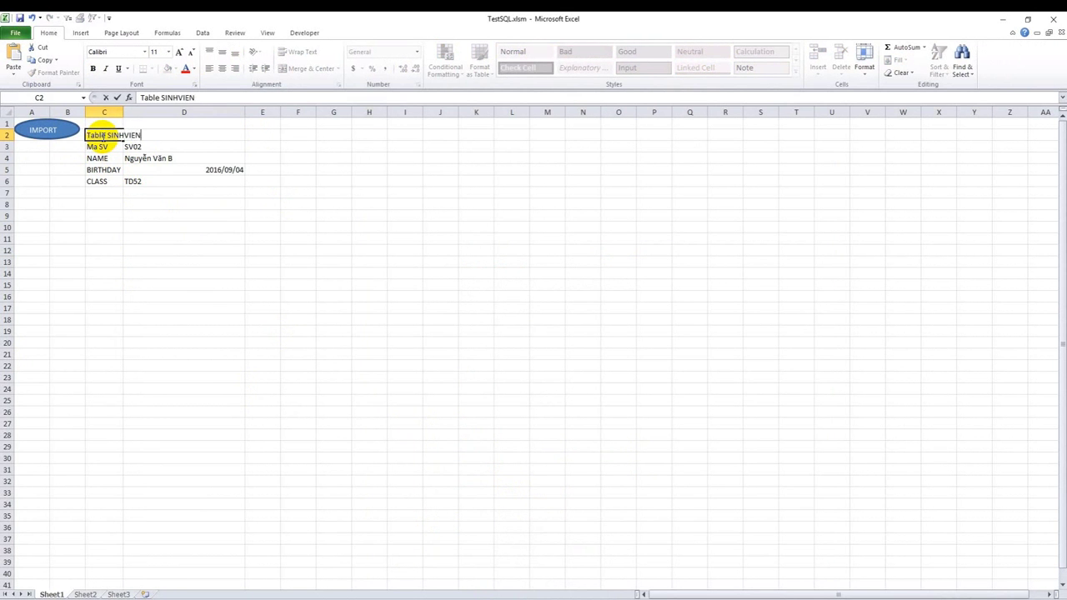
{"action": "key", "text": "Return"}
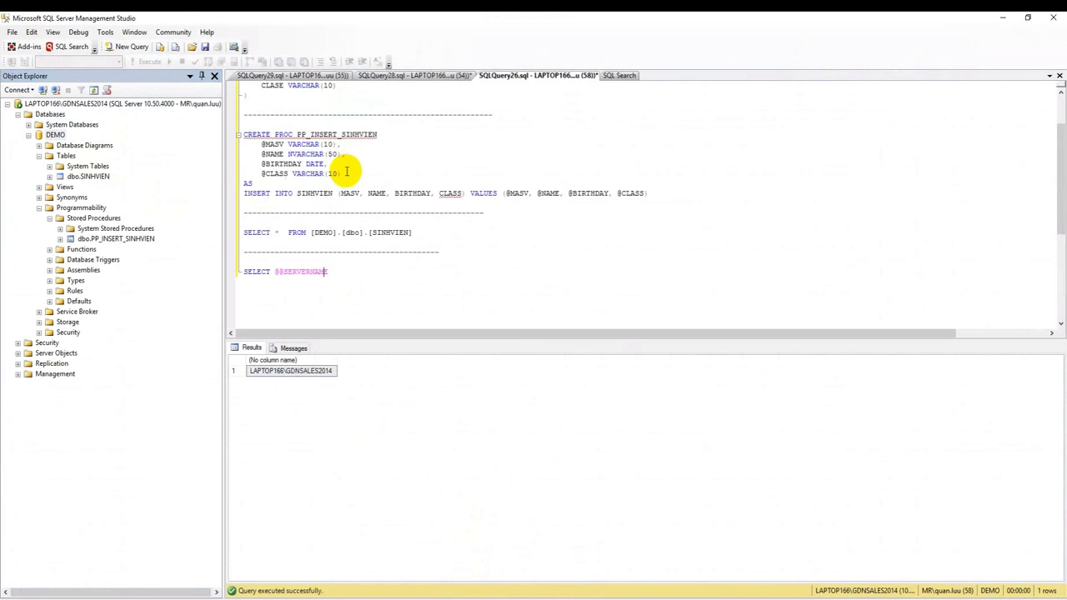
Review the SINHVIEN table's MASV through CLASS column definitions in the script
{"action": "scroll", "coordinate": [347, 172], "scroll_direction": "up", "scroll_amount": 2}
{"action": "left_click", "coordinate": [334, 153]}
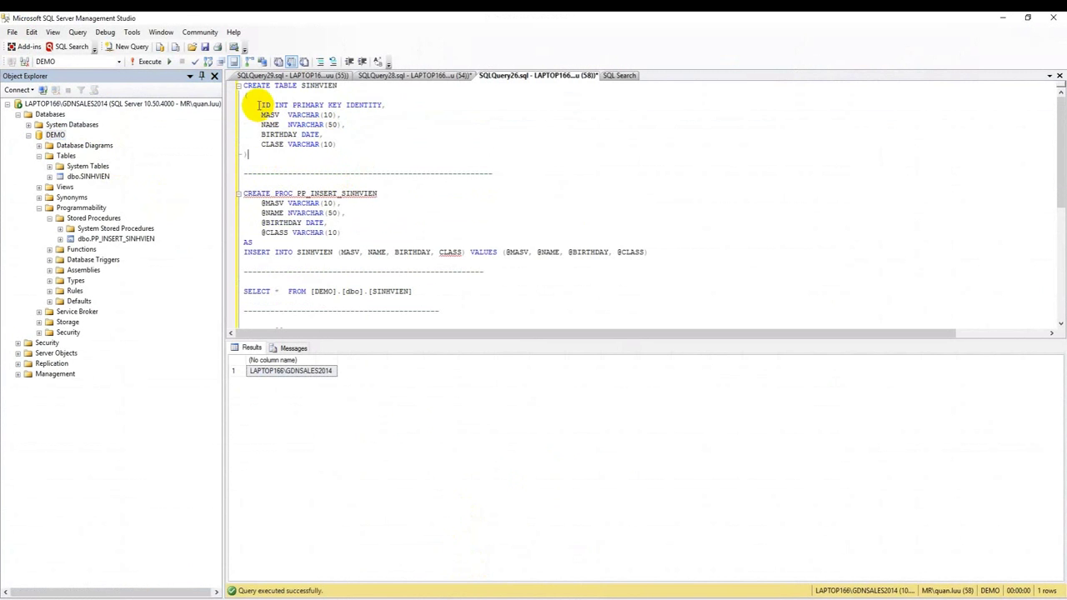
{"action": "left_click_drag", "start_coordinate": [258, 104], "coordinate": [384, 105]}
{"action": "left_click_drag", "start_coordinate": [292, 153], "coordinate": [227, 86]}
{"action": "left_click", "coordinate": [291, 142]}
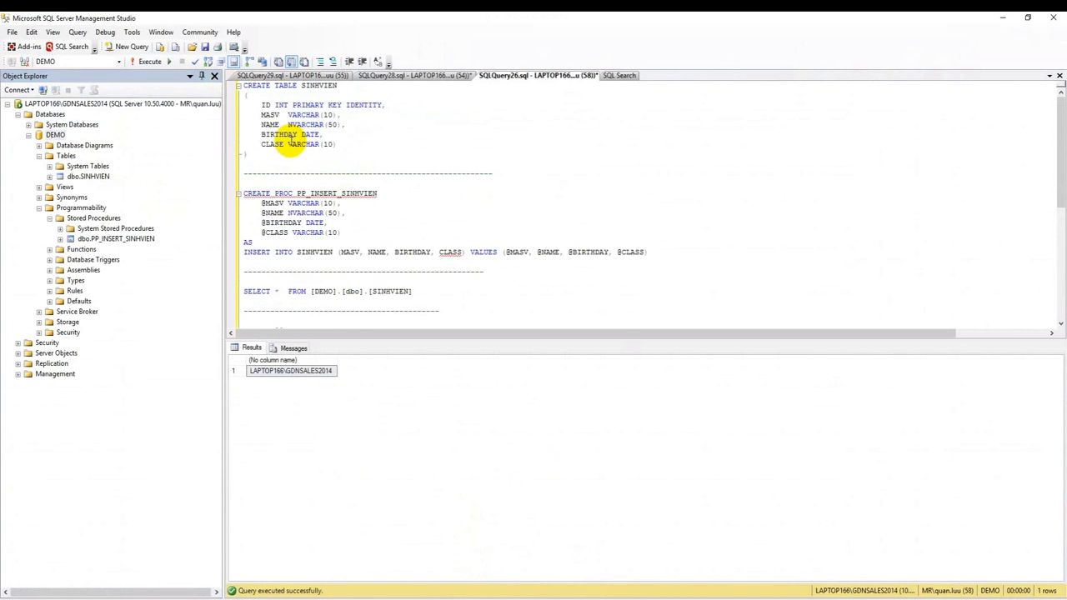
Run SELECT * FROM [DEMO].[dbo].[SINHVIEN] and check the three existing student rows
{"action": "scroll", "coordinate": [316, 167], "scroll_direction": "down", "scroll_amount": 2}
{"action": "left_click_drag", "start_coordinate": [414, 233], "coordinate": [233, 232]}
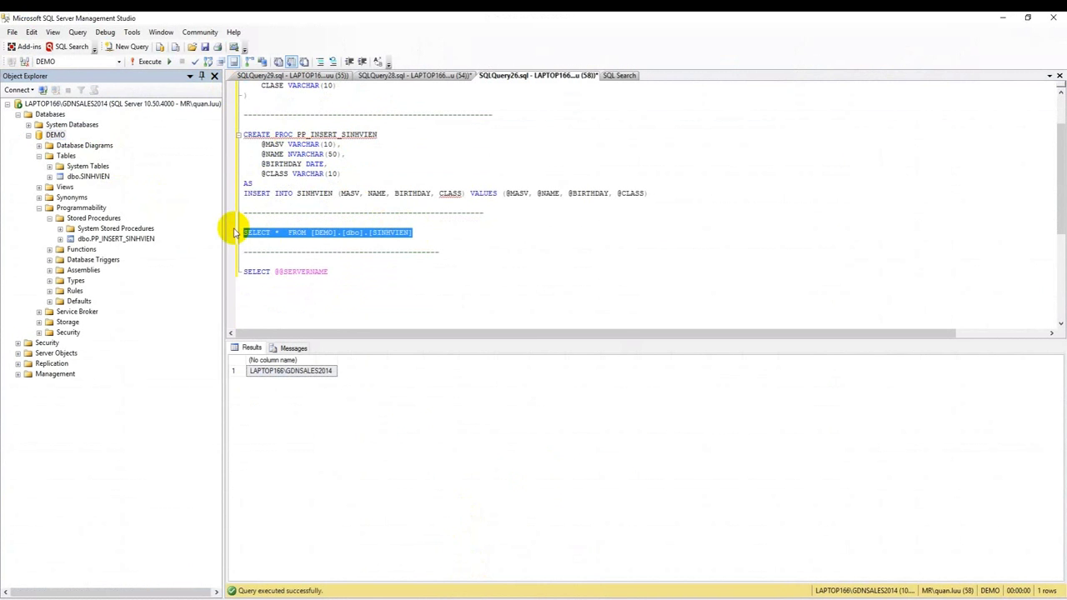
{"action": "key", "text": "F5"}
{"action": "left_click", "coordinate": [310, 382]}
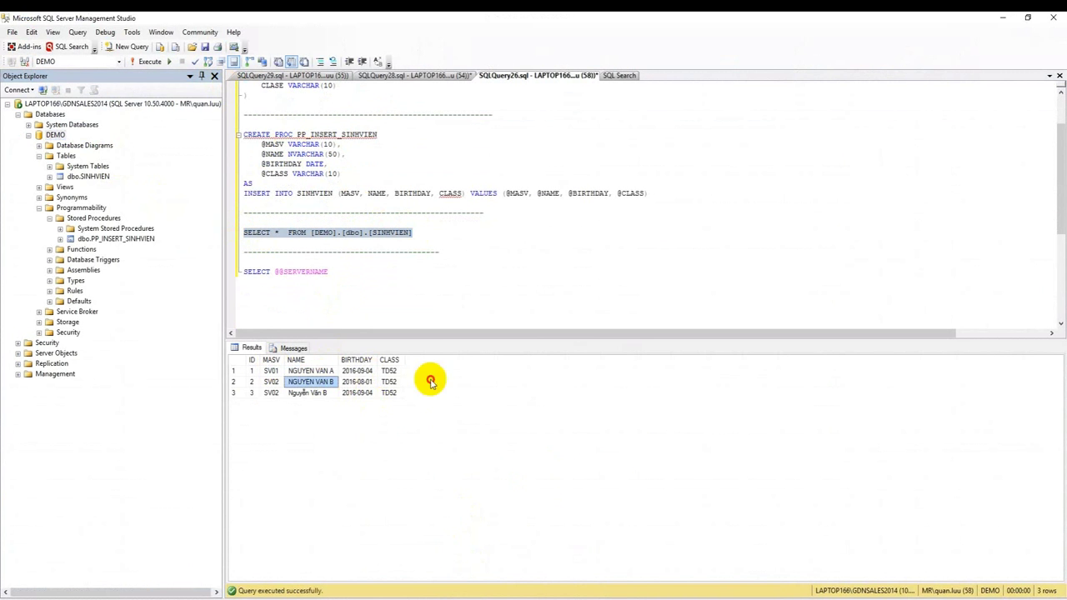
{"action": "left_click", "coordinate": [365, 392]}
Check cells D4 and D2 in Excel, then bring up the IMPORT macro code
{"action": "key", "text": "alt+Tab"}
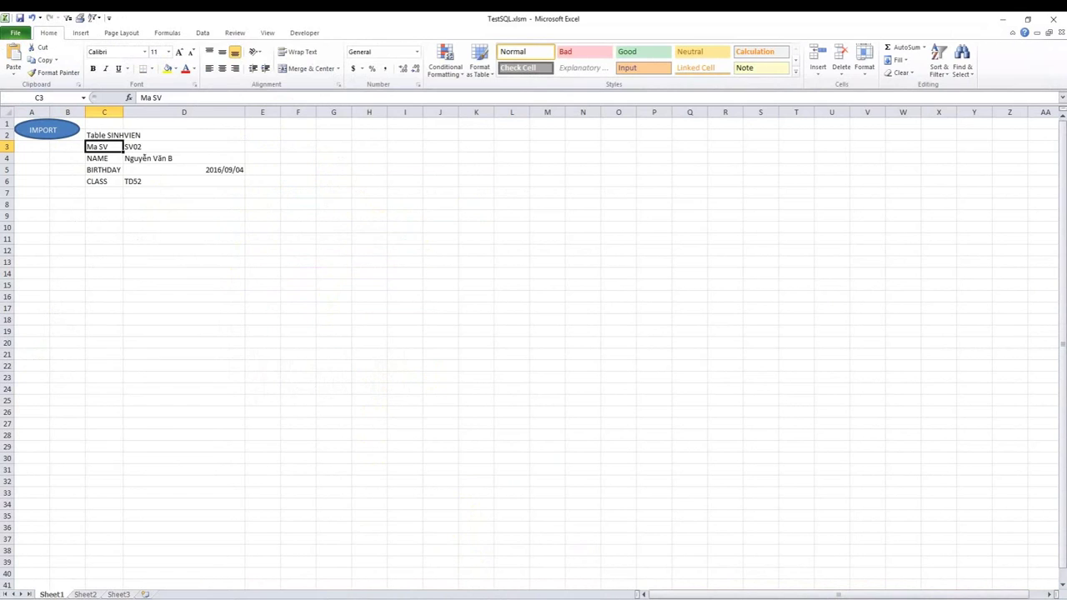
{"action": "left_click", "coordinate": [170, 157]}
{"action": "left_click", "coordinate": [149, 137]}
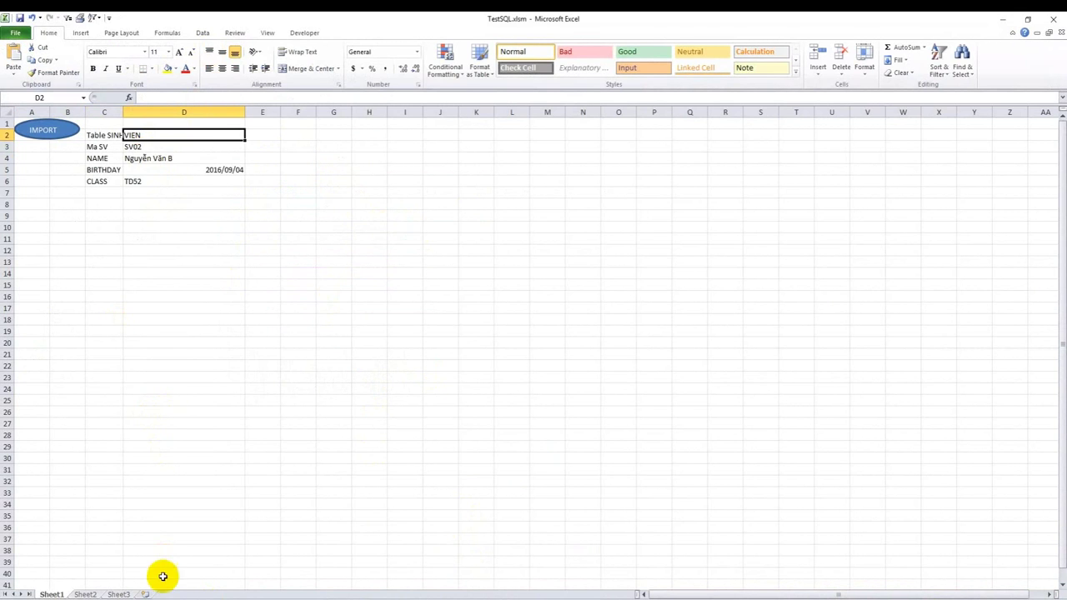
{"action": "key", "text": "alt+Tab"}
{"action": "left_click", "coordinate": [219, 268]}
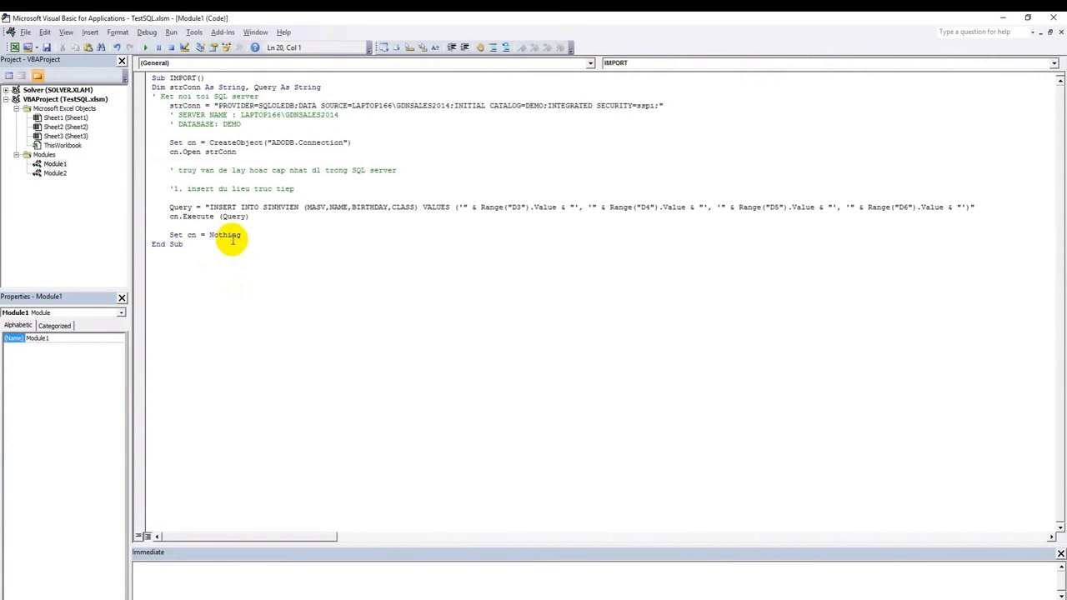
Review the strConn declaration and the connection string to the DEMO database
{"action": "left_click", "coordinate": [196, 114]}
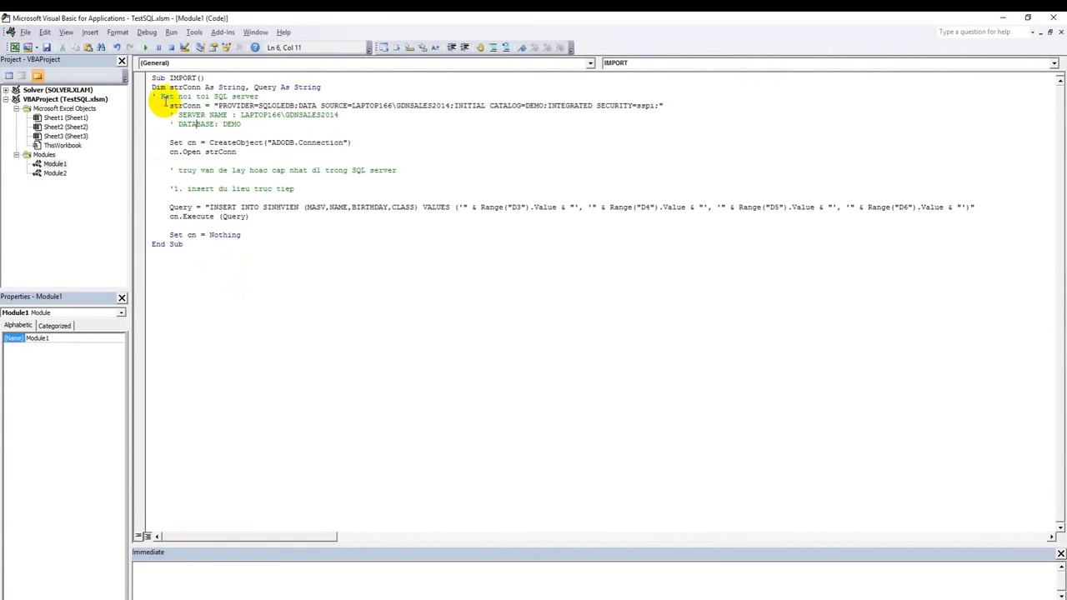
{"action": "left_click_drag", "start_coordinate": [152, 87], "coordinate": [236, 86]}
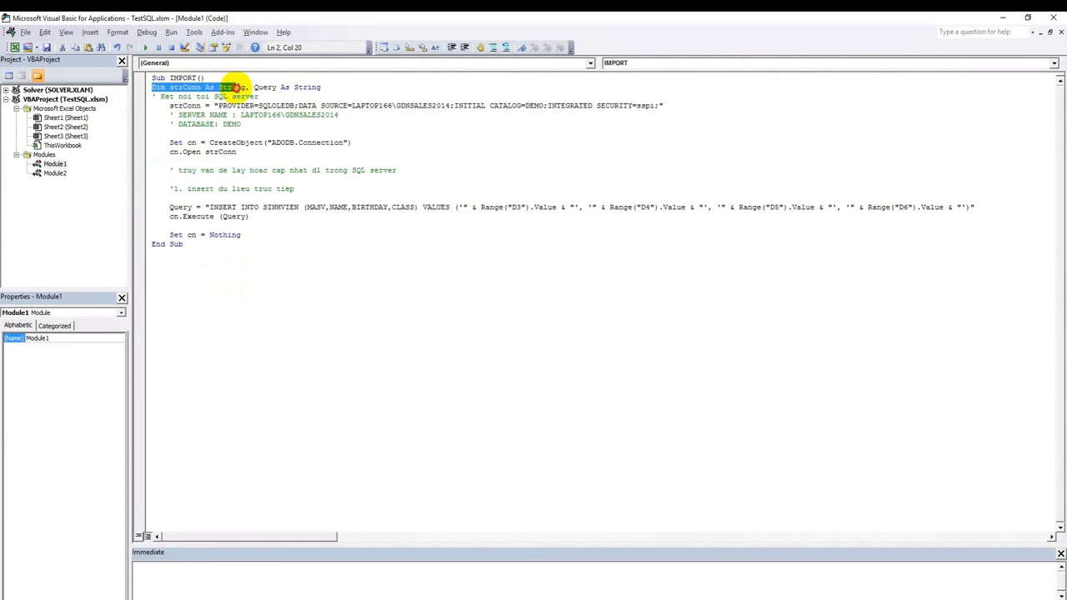
{"action": "mouse_move", "coordinate": [169, 105]}
{"action": "left_mouse_down"}
{"action": "mouse_move", "coordinate": [481, 108]}
{"action": "mouse_move", "coordinate": [670, 95]}
{"action": "mouse_move", "coordinate": [674, 103]}
{"action": "left_mouse_up"}
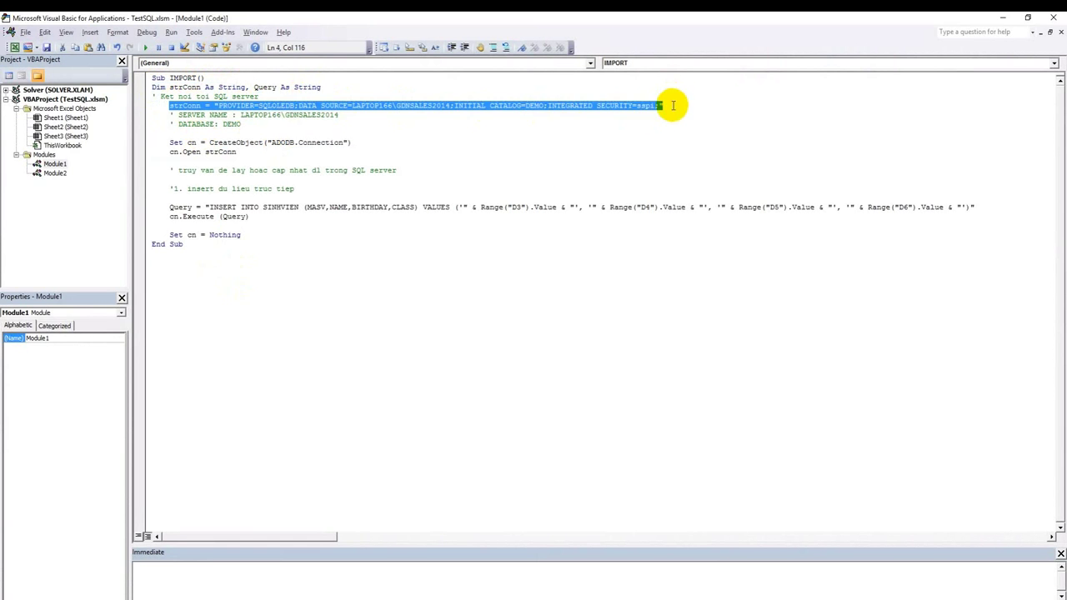
{"action": "left_click", "coordinate": [250, 173]}
{"action": "left_click", "coordinate": [215, 163]}
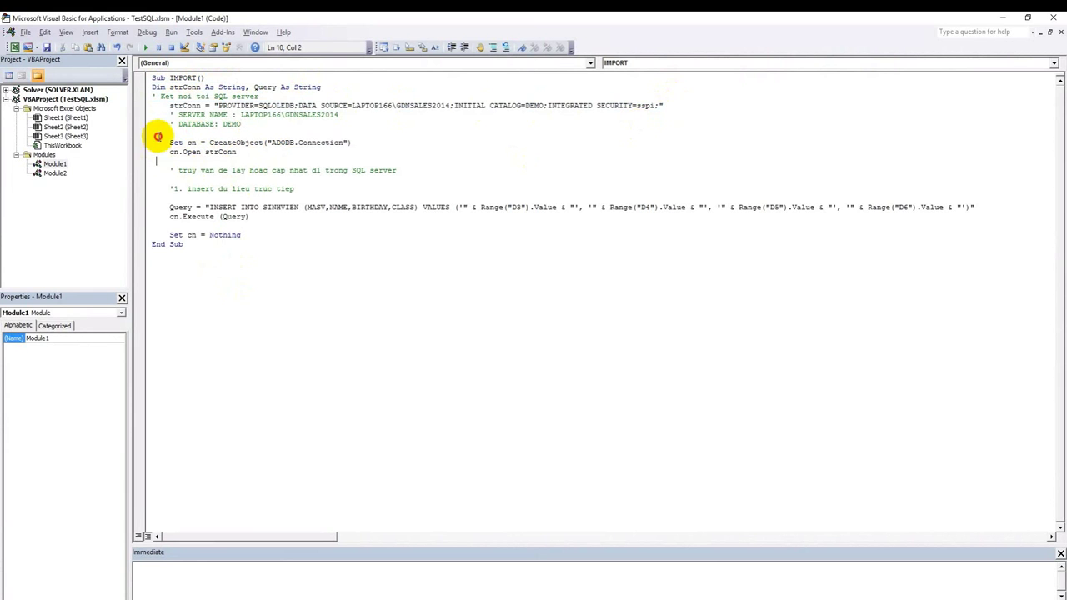
{"action": "left_click_drag", "start_coordinate": [178, 170], "coordinate": [326, 176]}
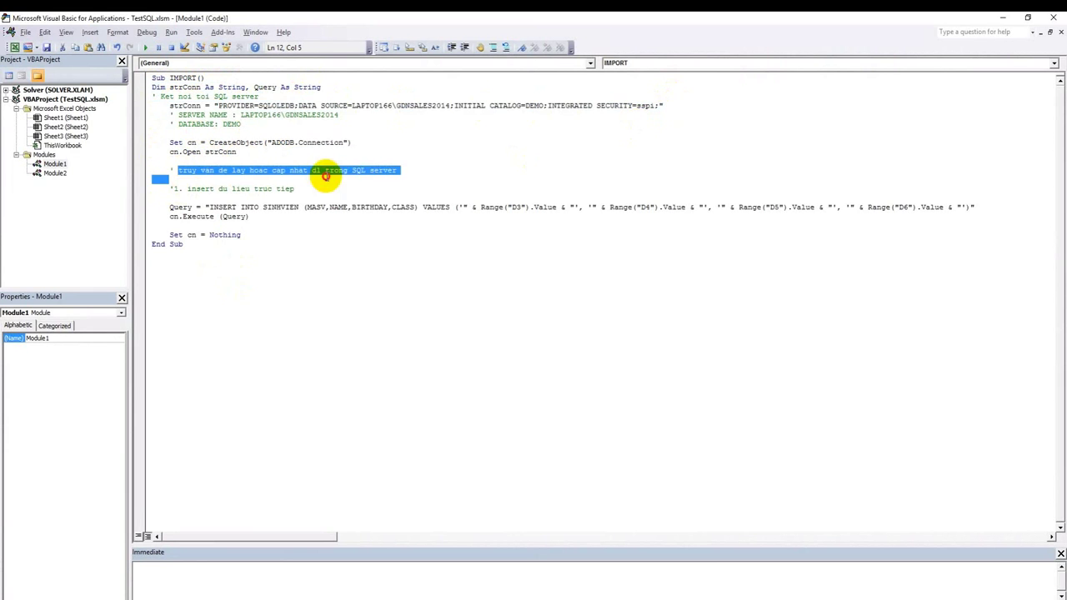
{"action": "left_click", "coordinate": [401, 170]}
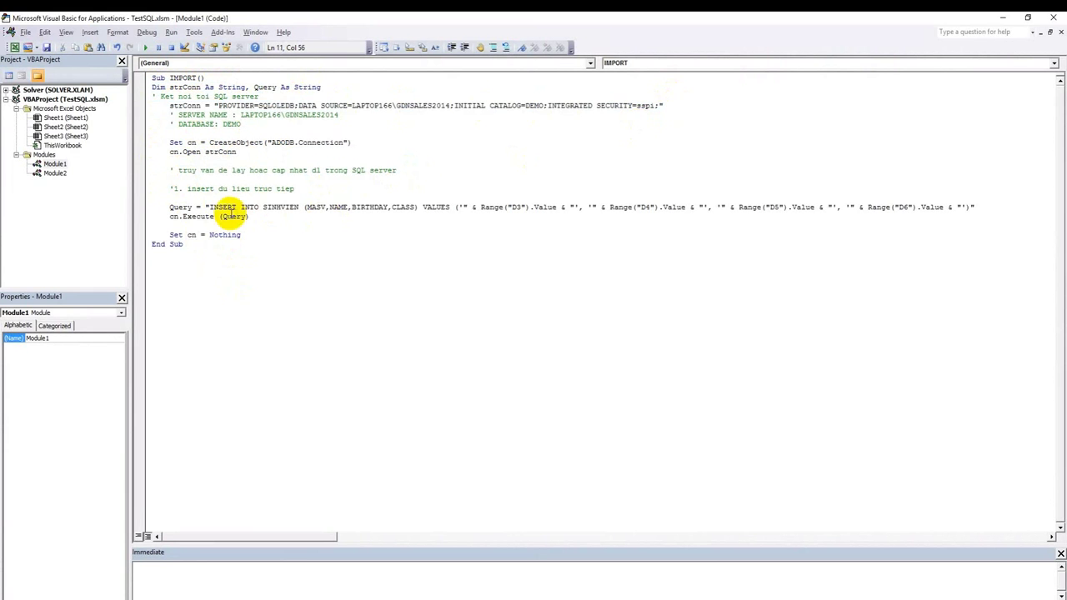
Review the INSERT query and cn.Execute line that write the D3–D6 values into SINHVIEN
{"action": "left_click", "coordinate": [357, 207]}
{"action": "left_click", "coordinate": [503, 207]}
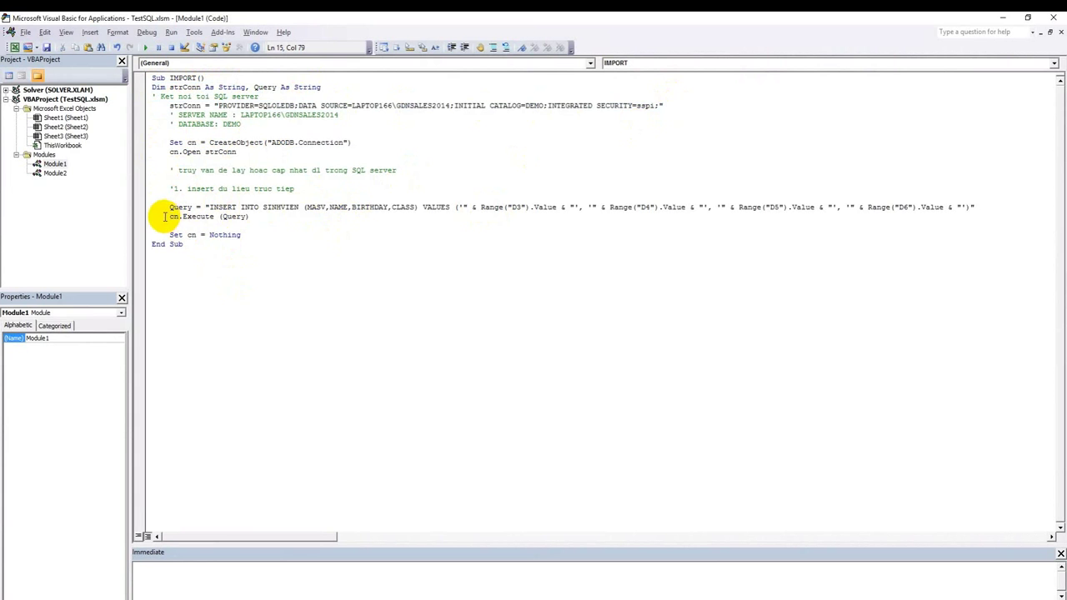
{"action": "left_click_drag", "start_coordinate": [167, 216], "coordinate": [239, 216]}
{"action": "left_click", "coordinate": [254, 216]}
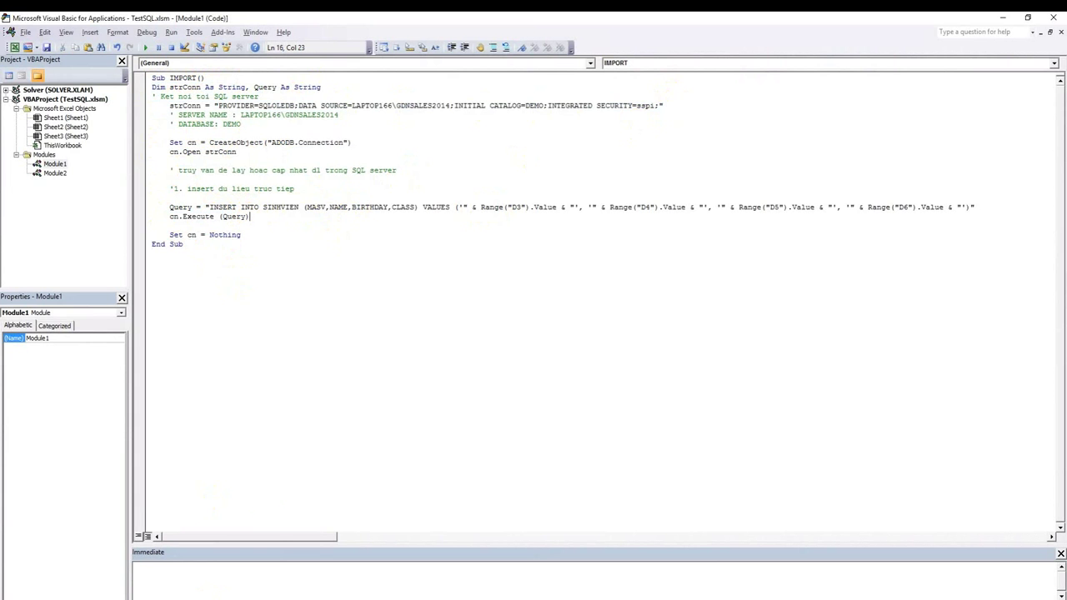
{"action": "left_click", "coordinate": [658, 208]}
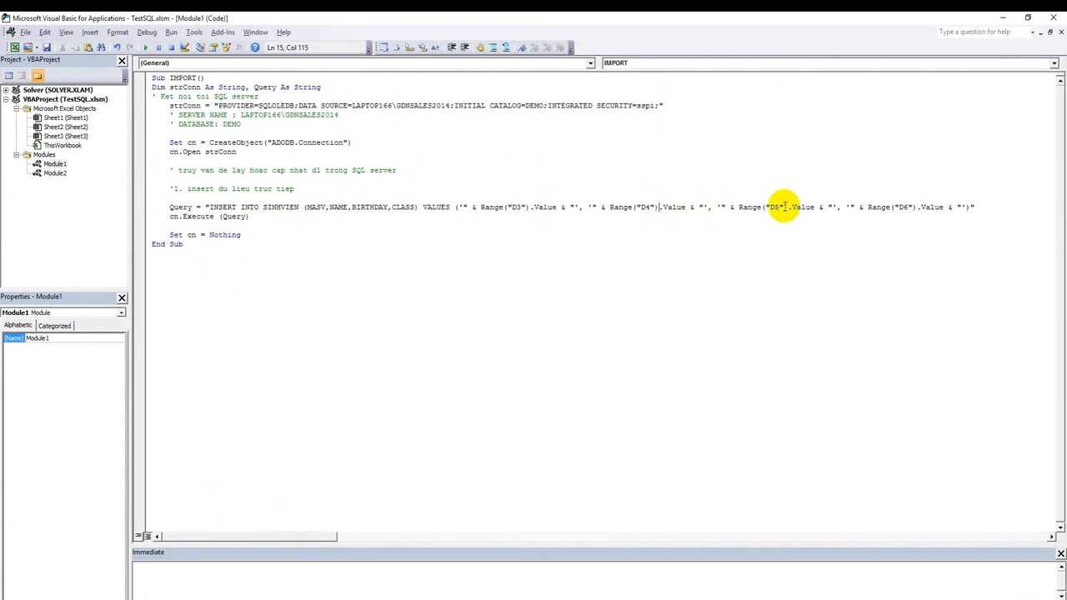
Change D4 to a new Vietnamese student name and D3 to SV03, then reopen the macro code
{"action": "key", "text": "alt+F11"}
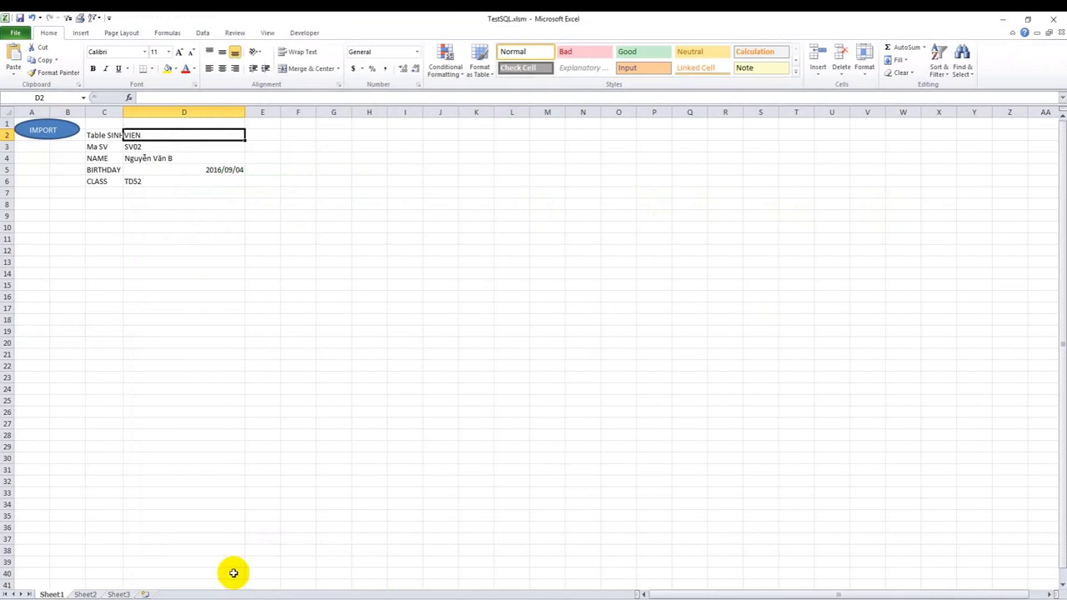
{"action": "left_click", "coordinate": [203, 156]}
{"action": "double_click", "coordinate": [182, 160]}
{"action": "type", "text": "C"}
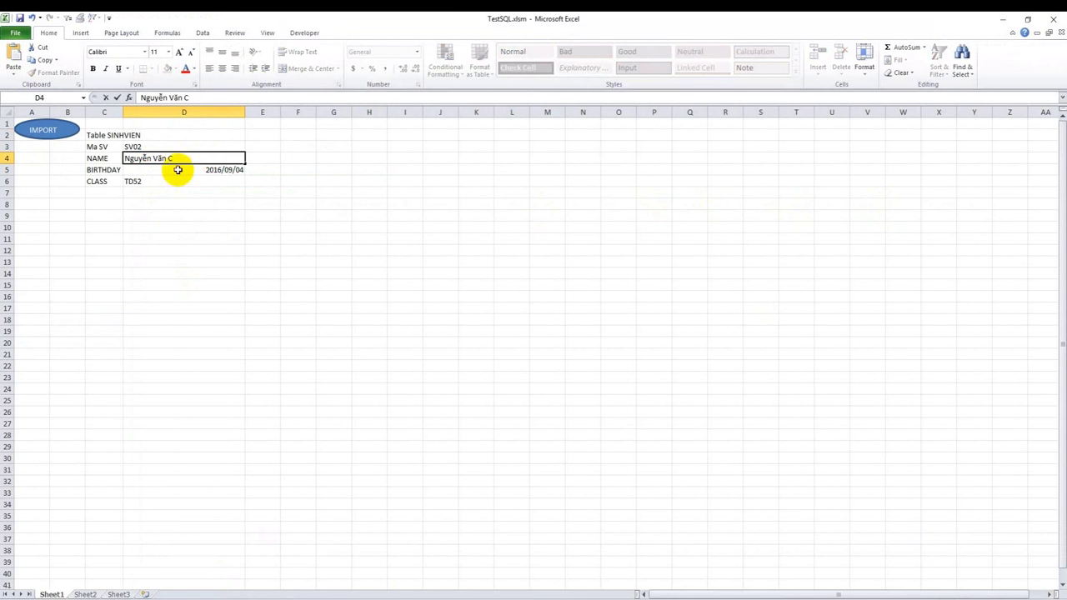
{"action": "left_click", "coordinate": [155, 144]}
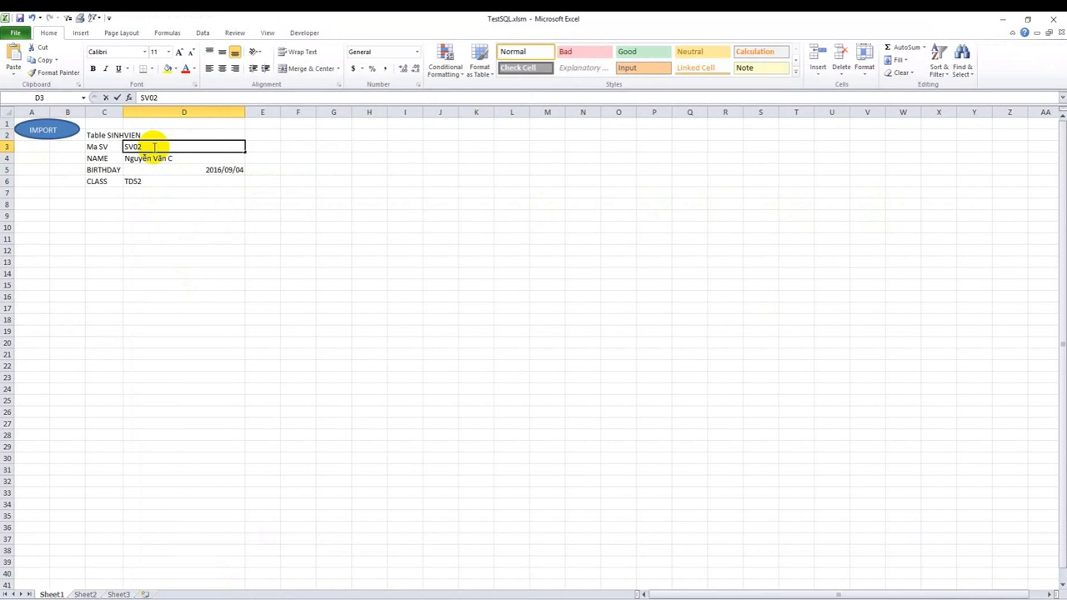
{"action": "double_click", "coordinate": [154, 148]}
{"action": "type", "text": "3"}
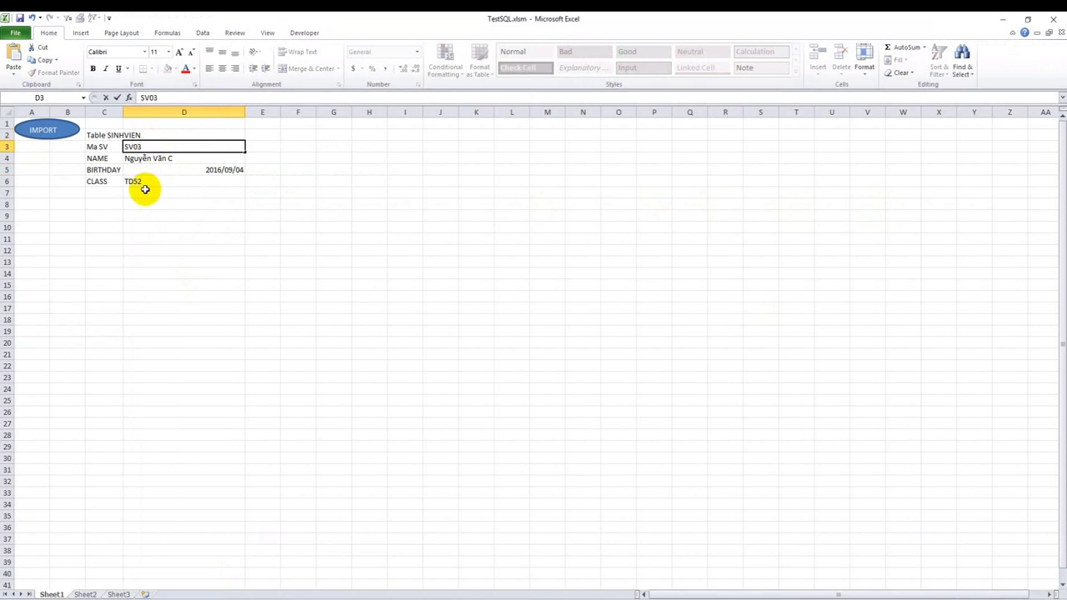
{"action": "left_click", "coordinate": [147, 204]}
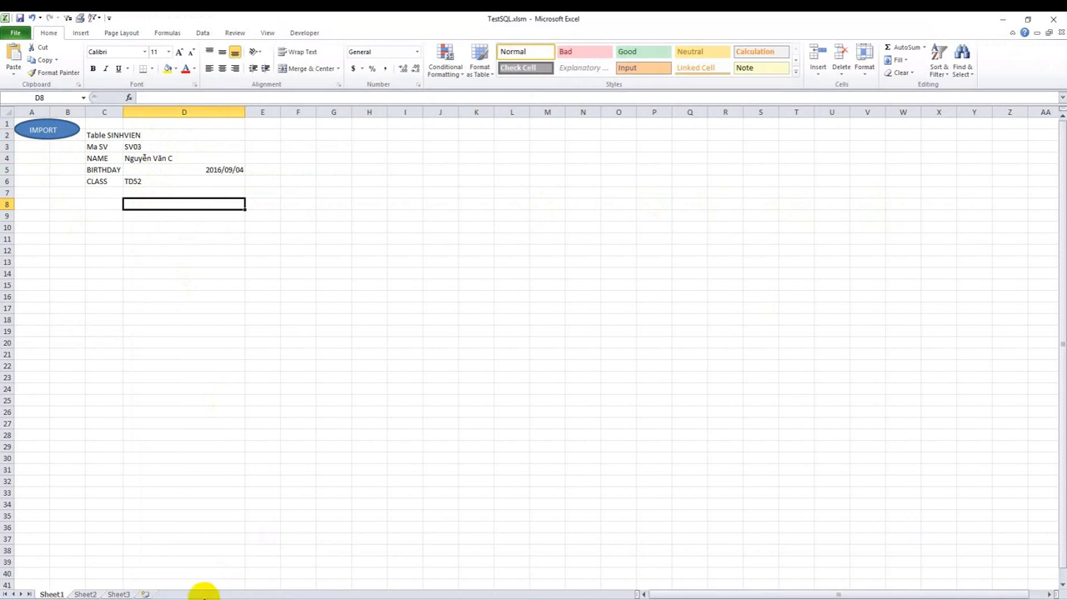
{"action": "key", "text": "alt+F11"}
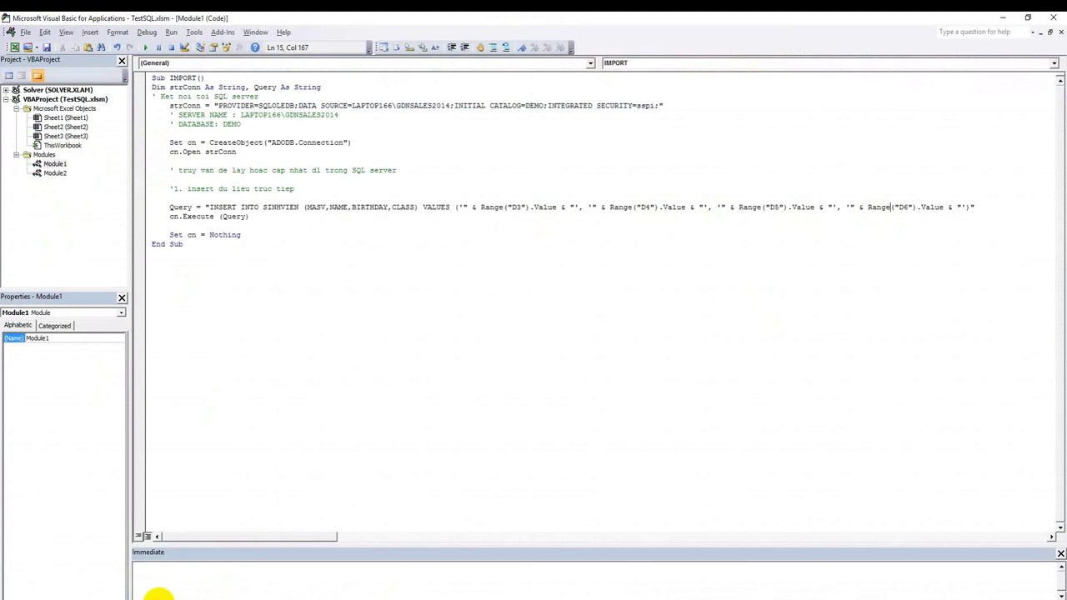
Rename Sub IMPORT to IMPORTSV and assign IMPORTSV to the IMPORT oval via Assign Macro
{"action": "left_click", "coordinate": [196, 77]}
{"action": "type", "text": "SV"}
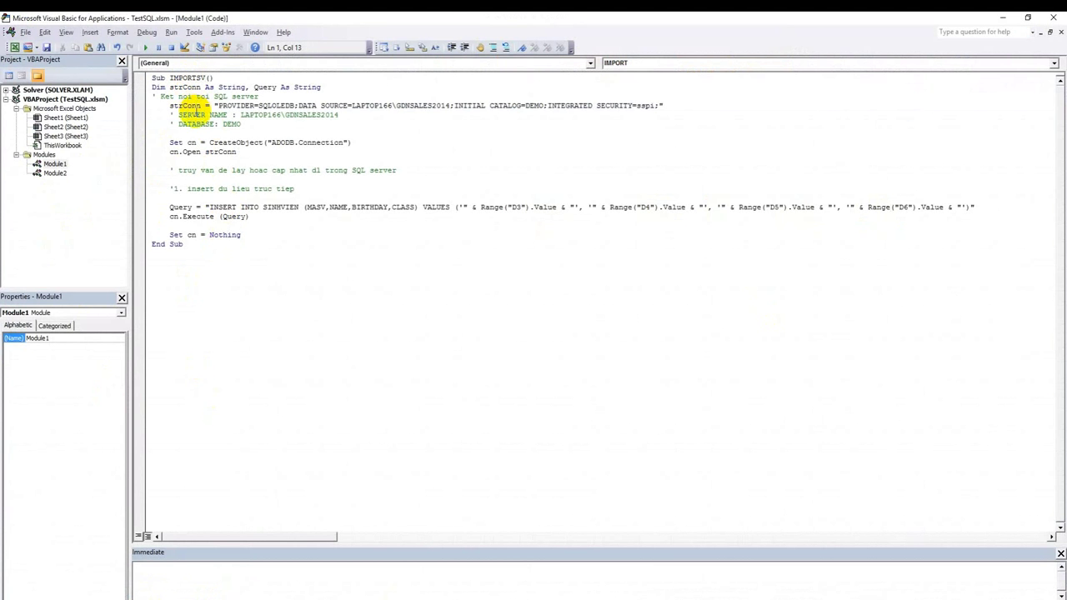
{"action": "key", "text": "alt+F11"}
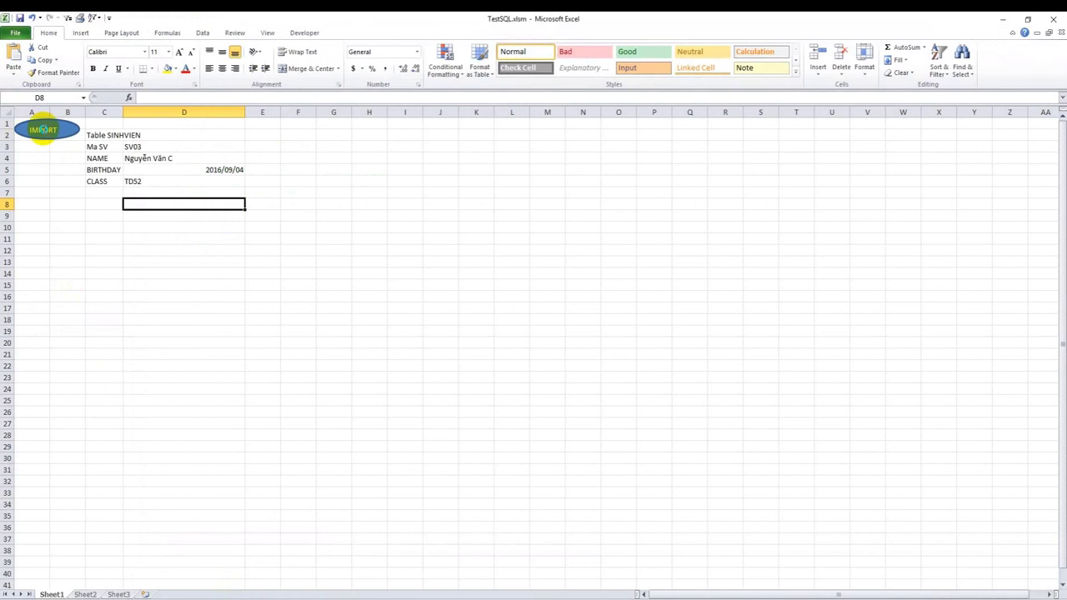
{"action": "right_click", "coordinate": [43, 130]}
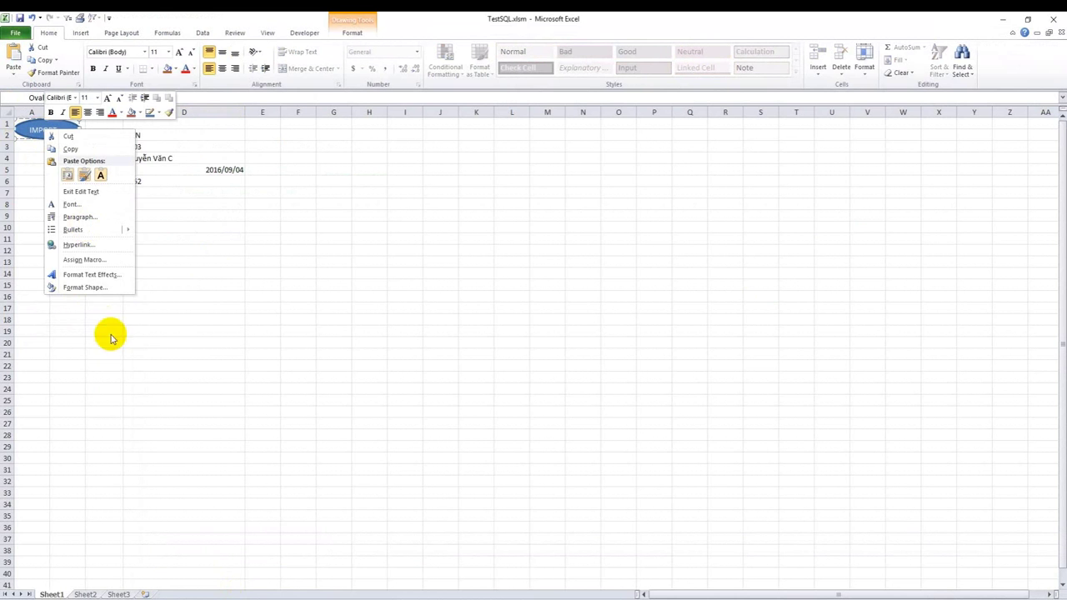
{"action": "left_click", "coordinate": [84, 259]}
{"action": "left_click", "coordinate": [34, 203]}
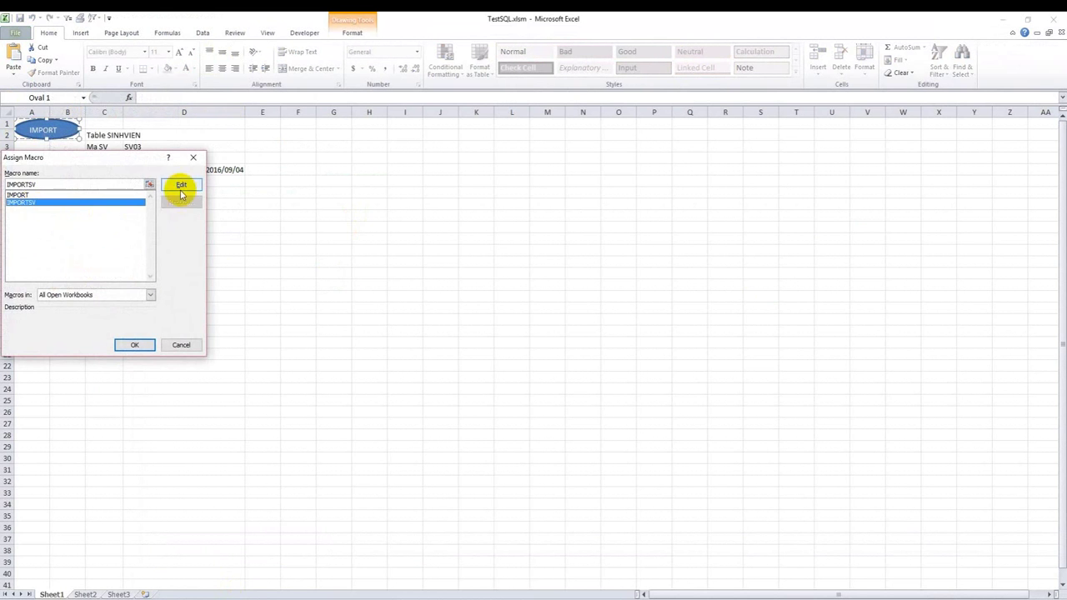
{"action": "left_click", "coordinate": [134, 344]}
{"action": "left_click", "coordinate": [239, 252]}
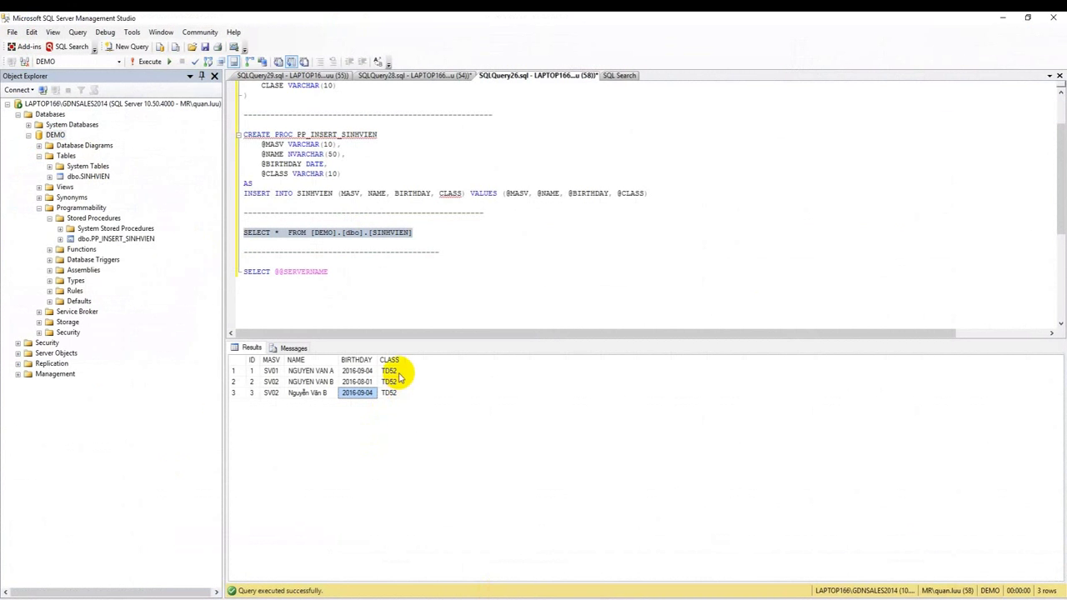
{"action": "left_click", "coordinate": [389, 371]}
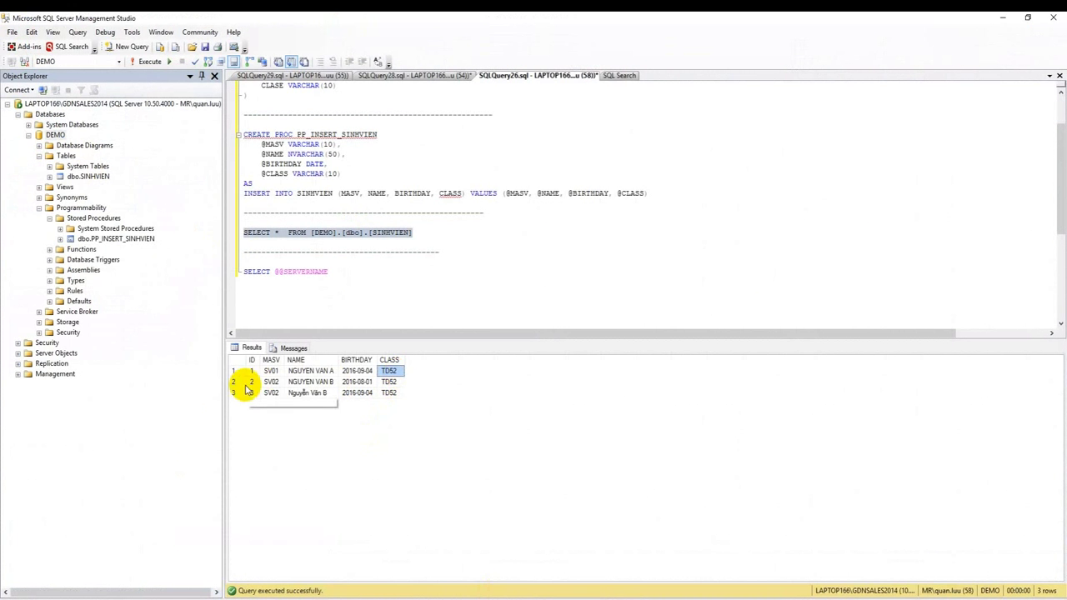
Re-run SELECT * FROM SINHVIEN and check the new SV03 row's name and TD52 class
{"action": "left_click", "coordinate": [302, 394]}
{"action": "left_click", "coordinate": [375, 269]}
{"action": "left_click_drag", "start_coordinate": [417, 232], "coordinate": [241, 232]}
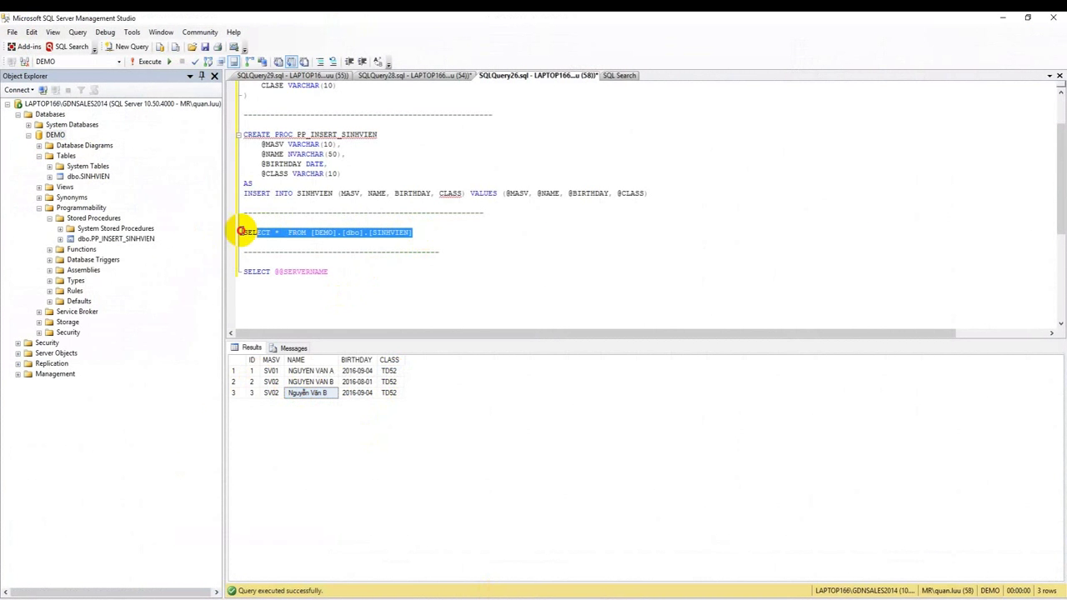
{"action": "key", "text": "F5"}
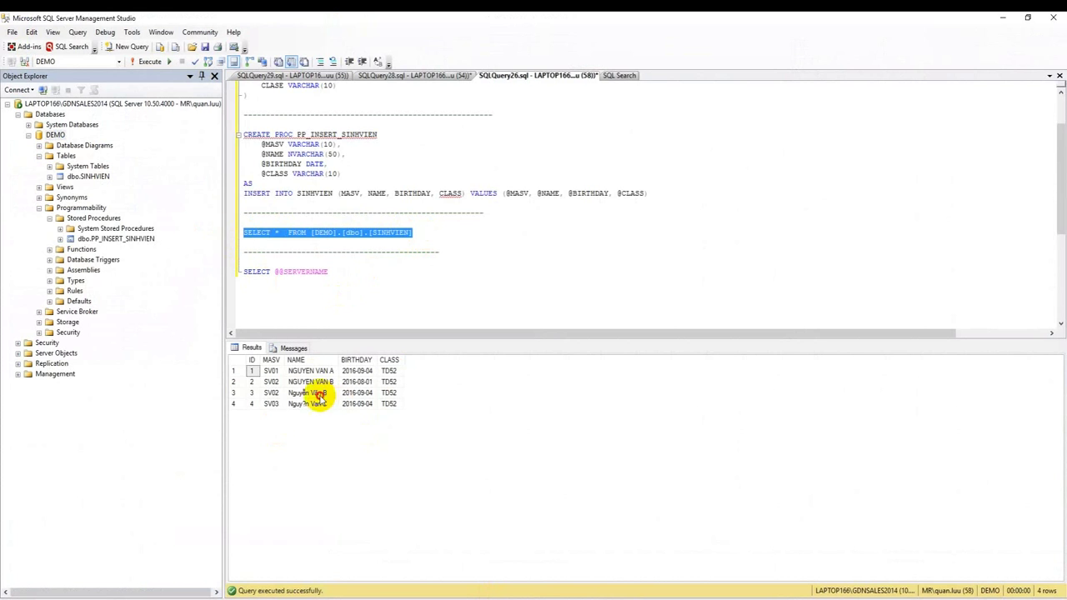
{"action": "left_click", "coordinate": [309, 404]}
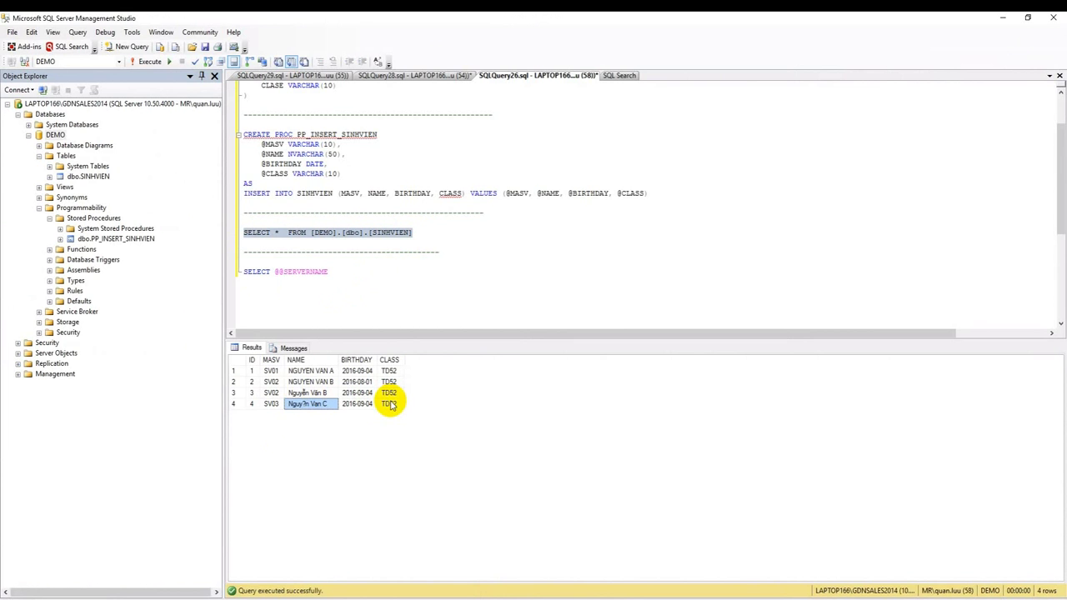
{"action": "left_click", "coordinate": [390, 404]}
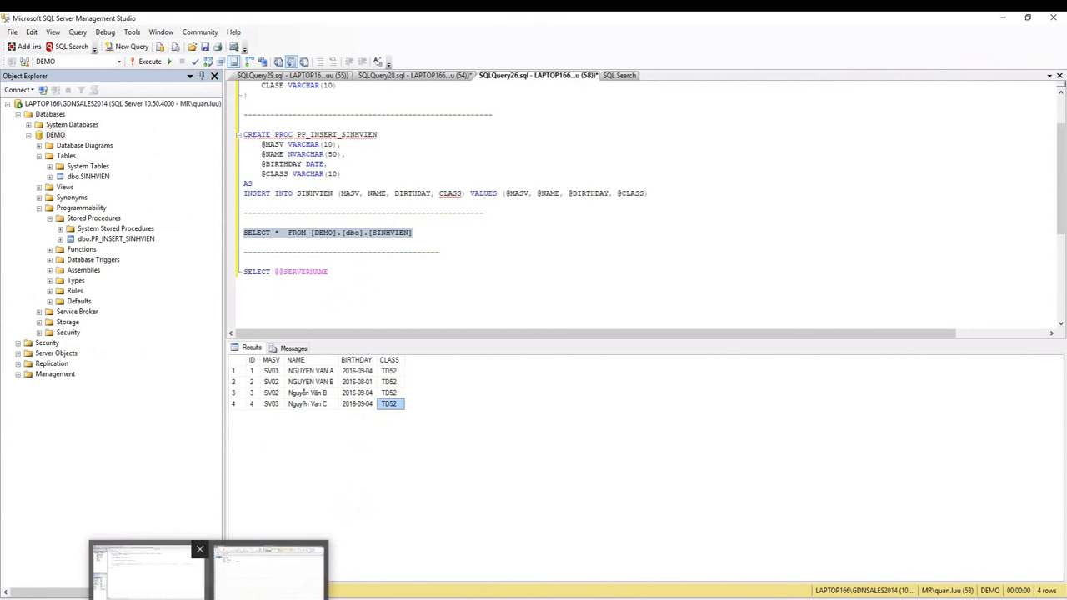
Insert the N prefix before the quote preceding Range("D4") in the INSERT query
{"action": "mouse_move", "coordinate": [208, 597]}
{"action": "left_click", "coordinate": [267, 571]}
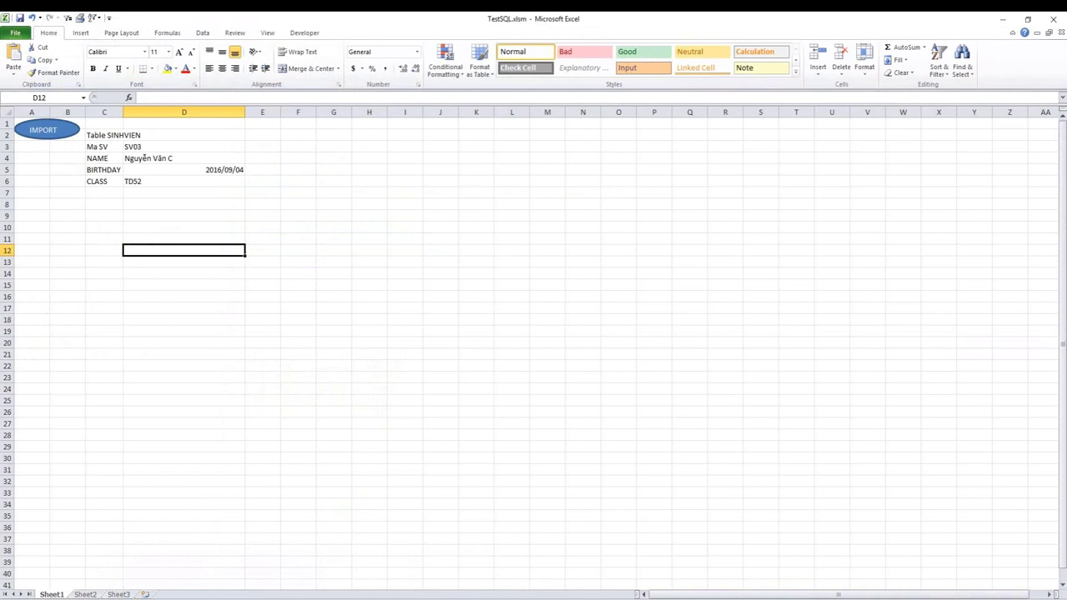
{"action": "left_click", "coordinate": [195, 598]}
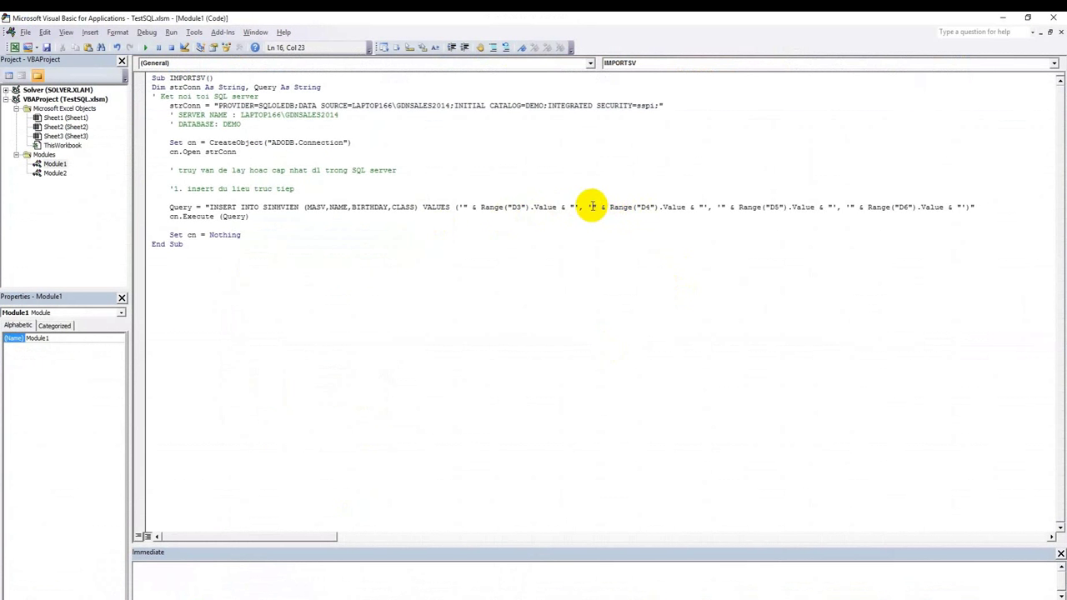
{"action": "left_click", "coordinate": [590, 206]}
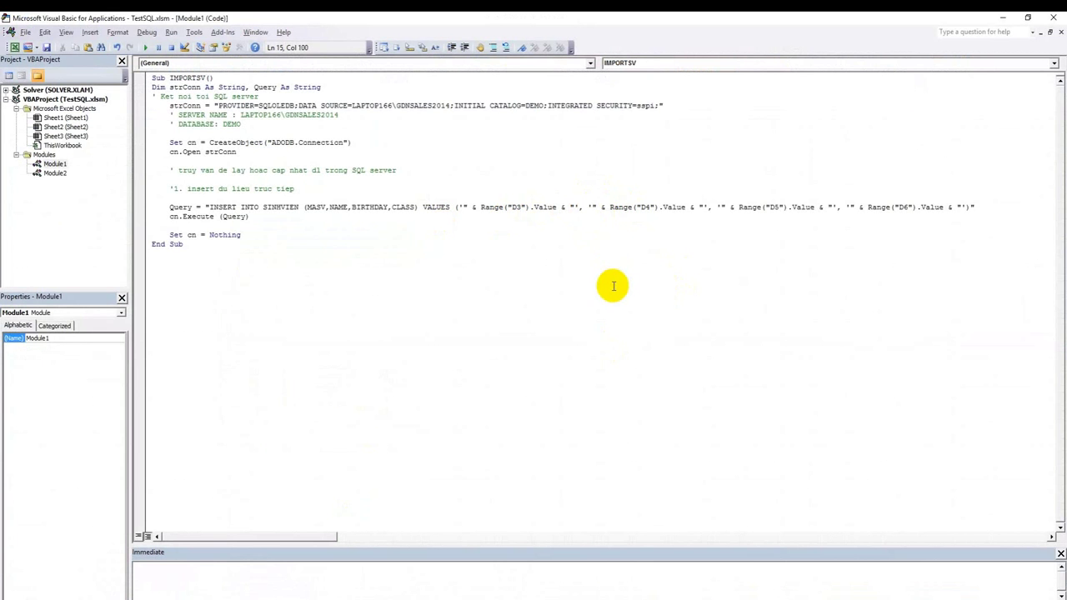
{"action": "type", "text": "N"}
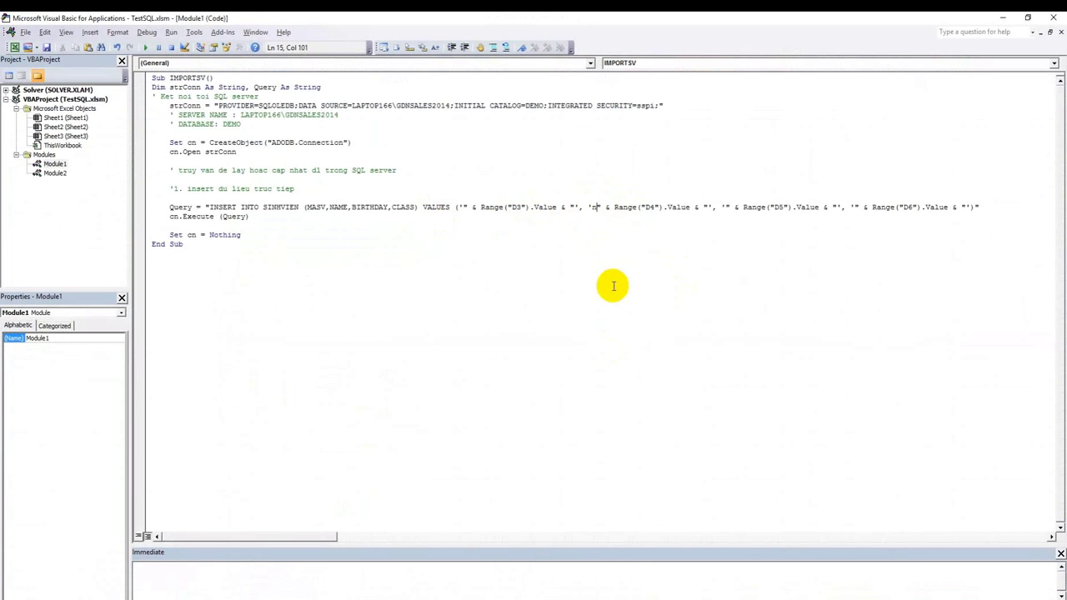
{"action": "key", "text": "BackSpace"}
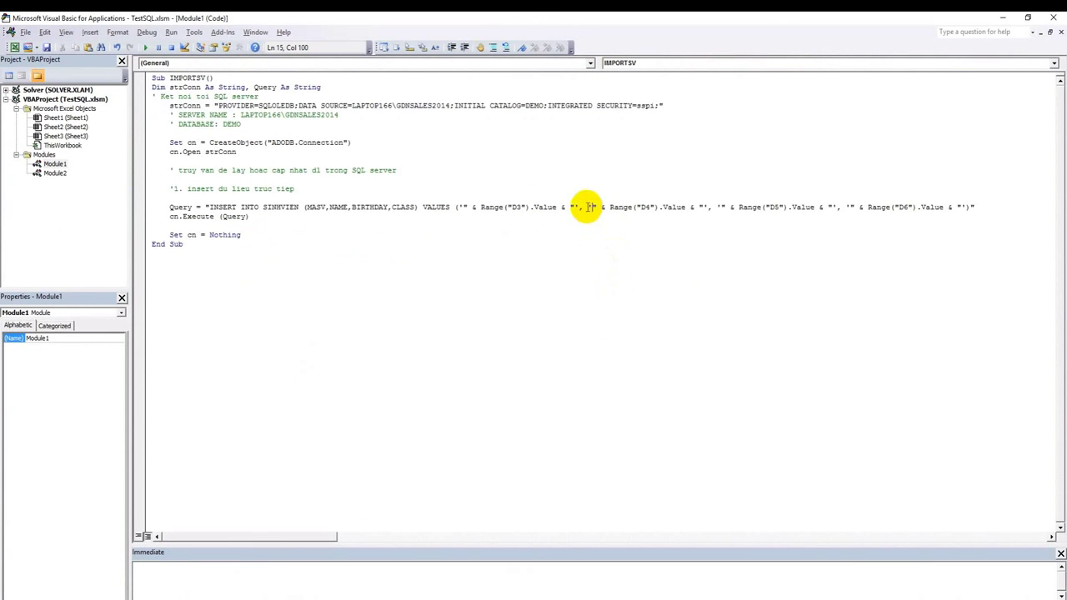
{"action": "type", "text": "N"}
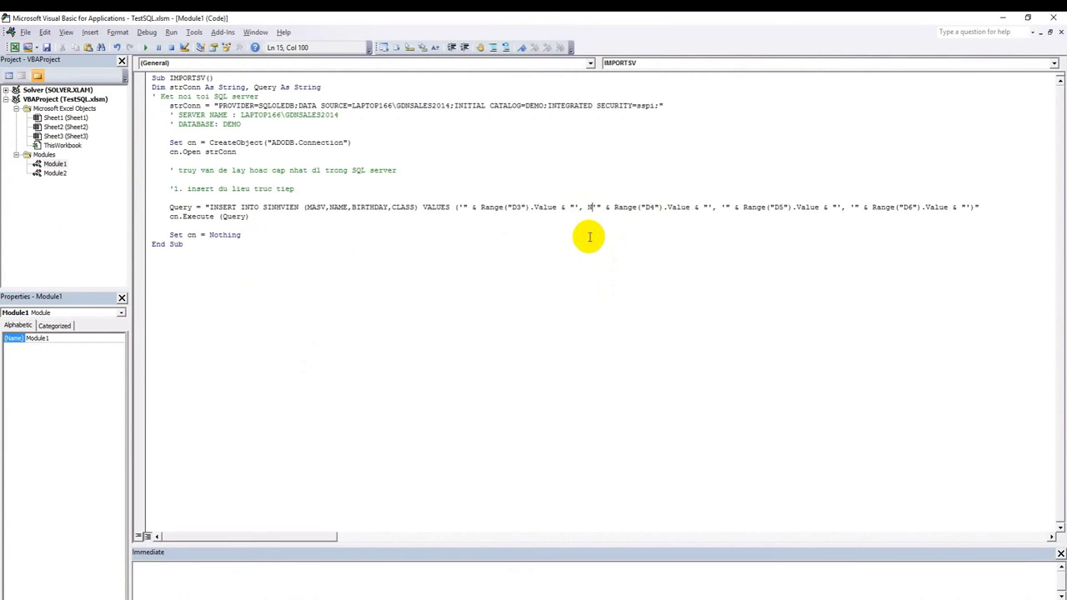
{"action": "key", "text": "Up"}
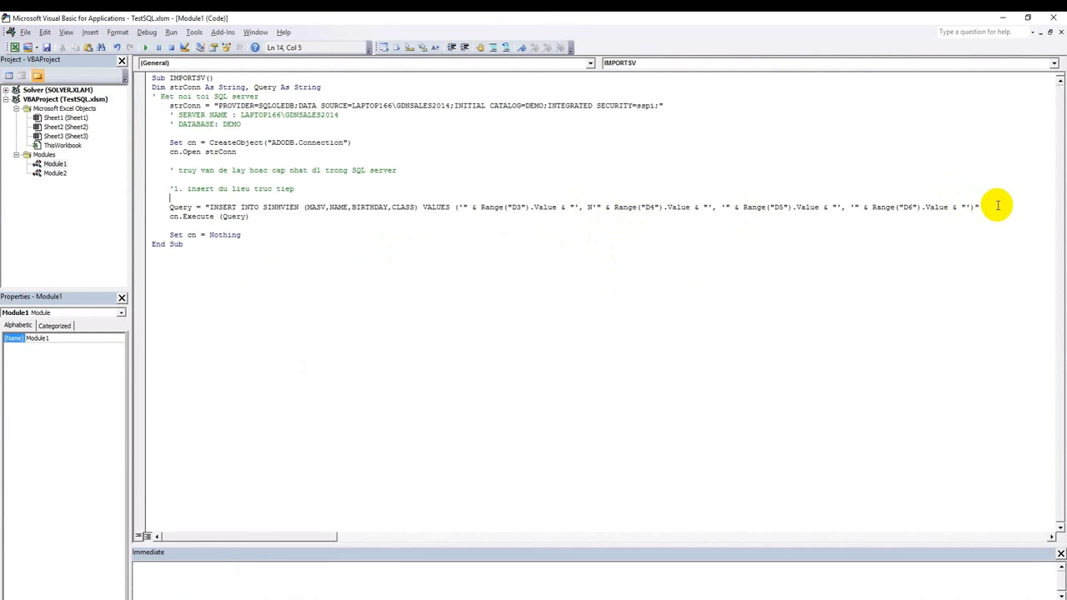
Add a comment below the query explaining Vietnamese text needs the N'xxx form
{"action": "left_click", "coordinate": [997, 205]}
{"action": "key", "text": "Return"}
{"action": "type", "text": "'vi la tieng viet neen phai co dang N'xxx"}
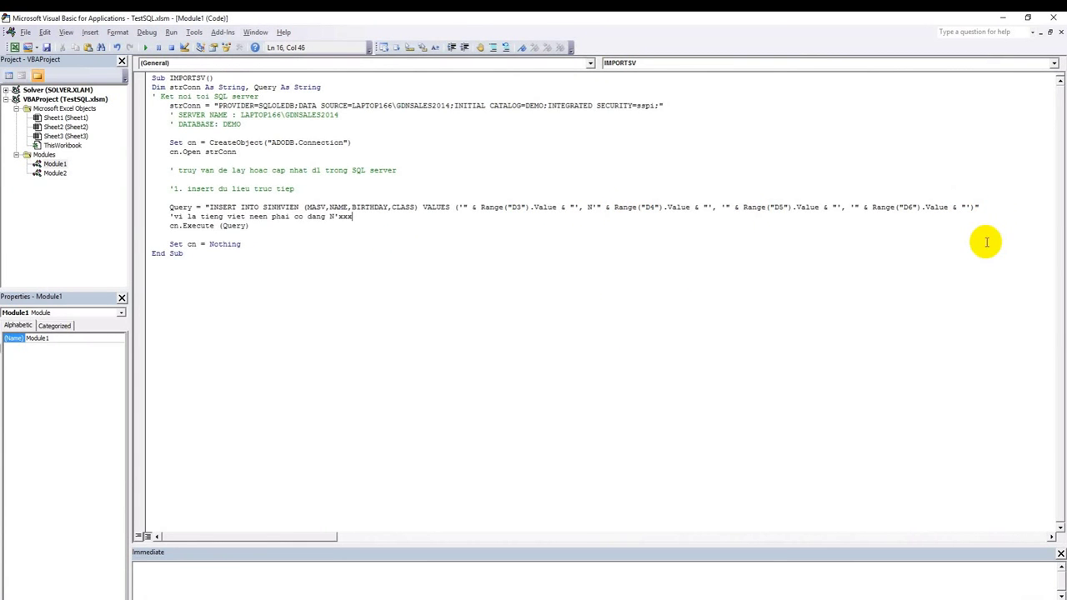
{"action": "key", "text": "alt+F11"}
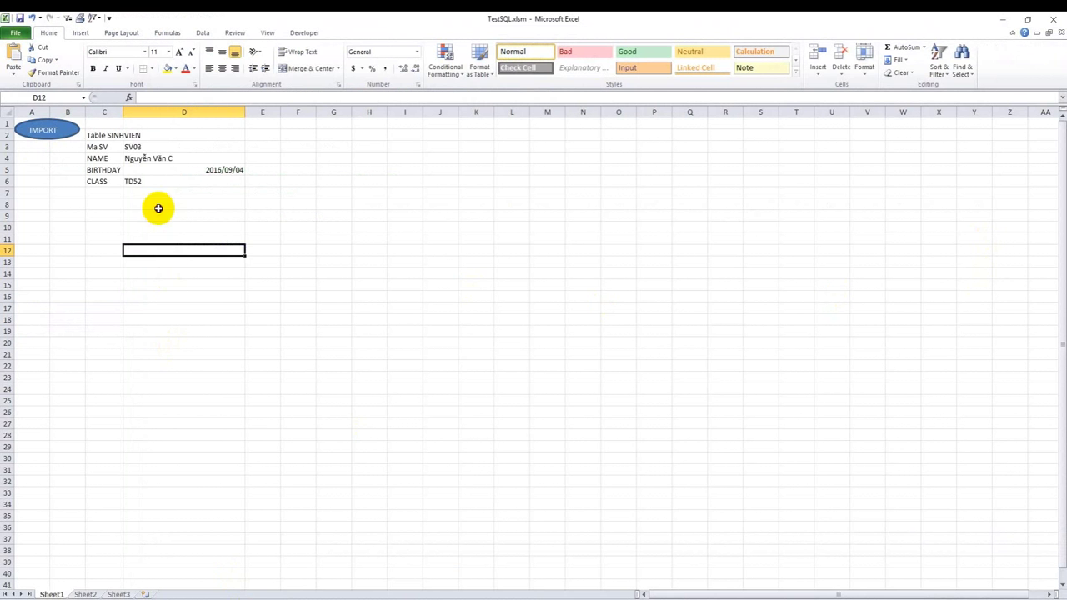
{"action": "left_click", "coordinate": [131, 158]}
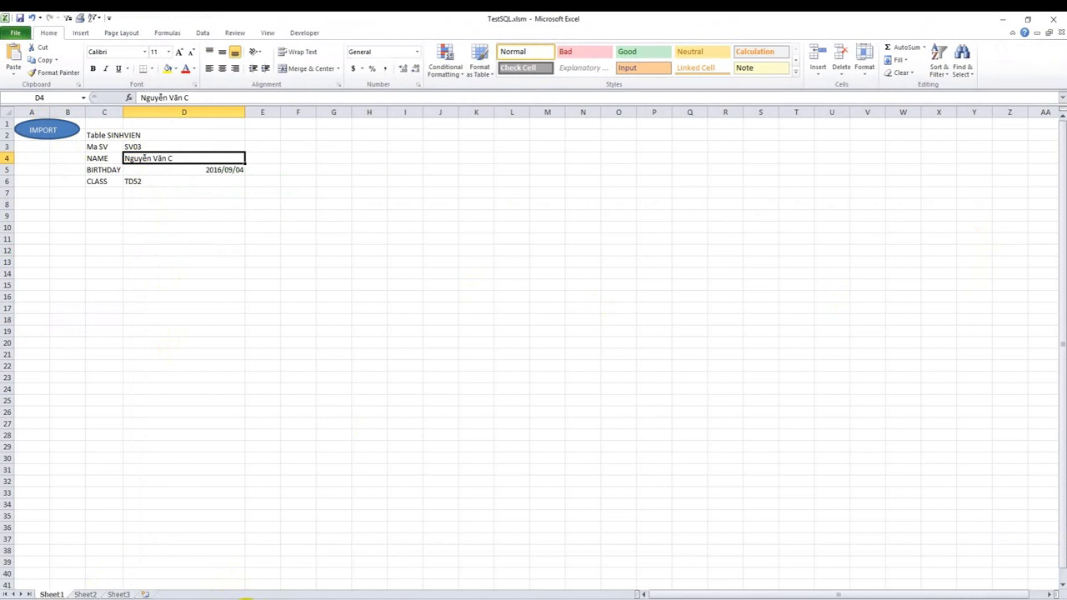
{"action": "key", "text": "alt+Tab"}
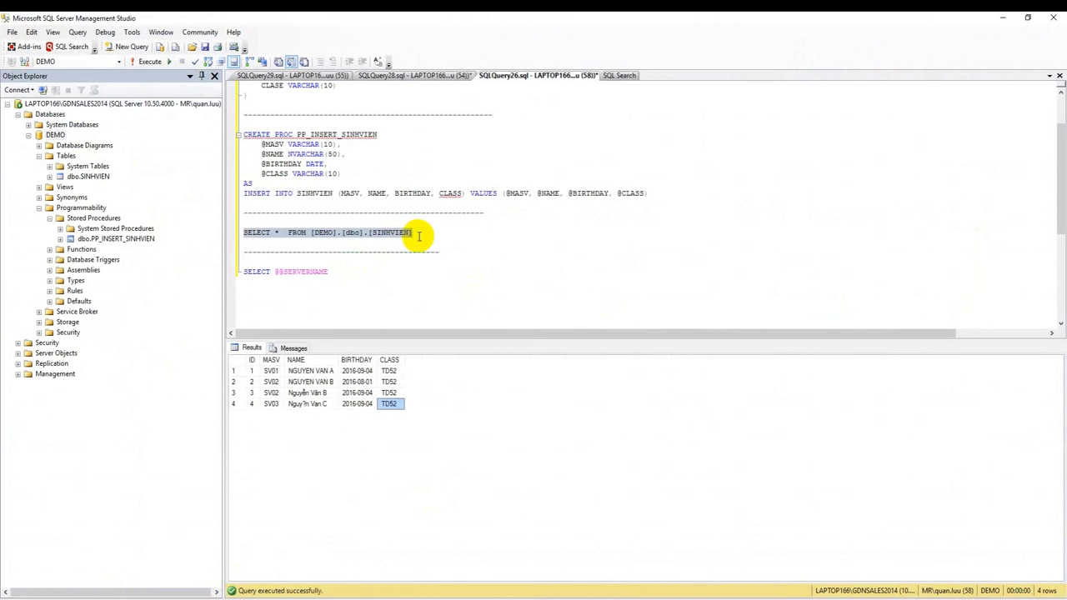
Re-run the SINHVIEN query and confirm the fifth row, SV03, shows the name correctly accented
{"action": "left_click_drag", "start_coordinate": [417, 233], "coordinate": [209, 236]}
{"action": "key", "text": "F5"}
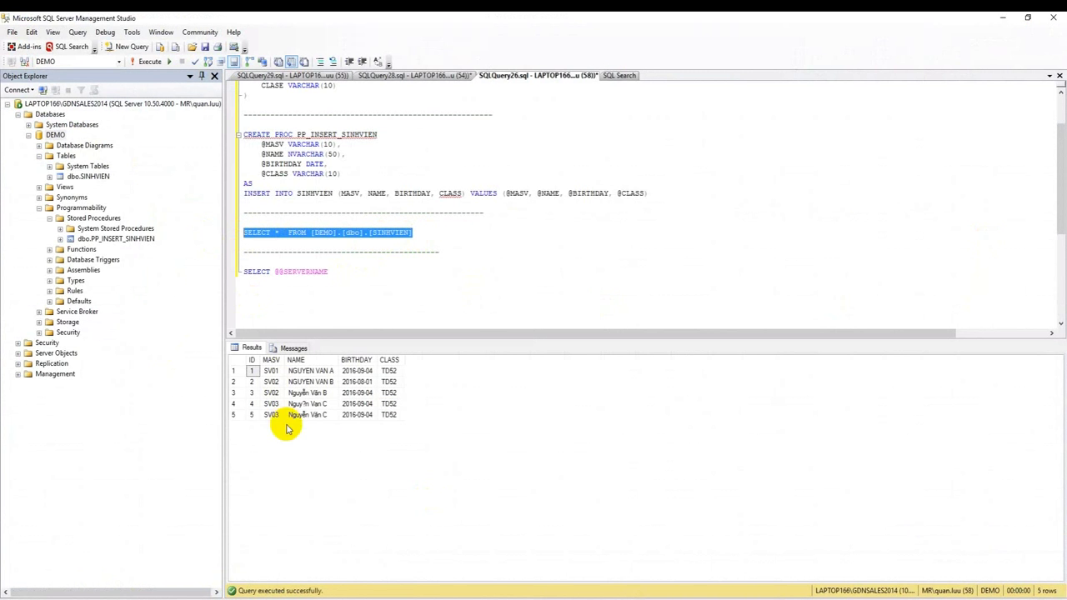
{"action": "left_click", "coordinate": [309, 415]}
{"action": "left_click", "coordinate": [357, 414]}
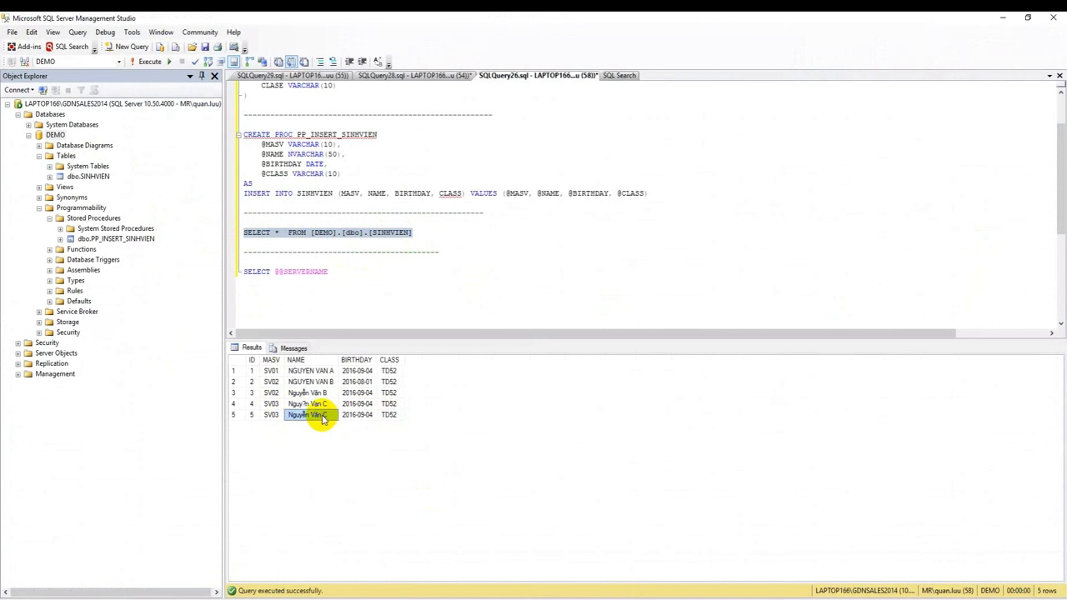
{"action": "left_click", "coordinate": [271, 403]}
{"action": "left_click", "coordinate": [271, 414]}
{"action": "left_click", "coordinate": [327, 415]}
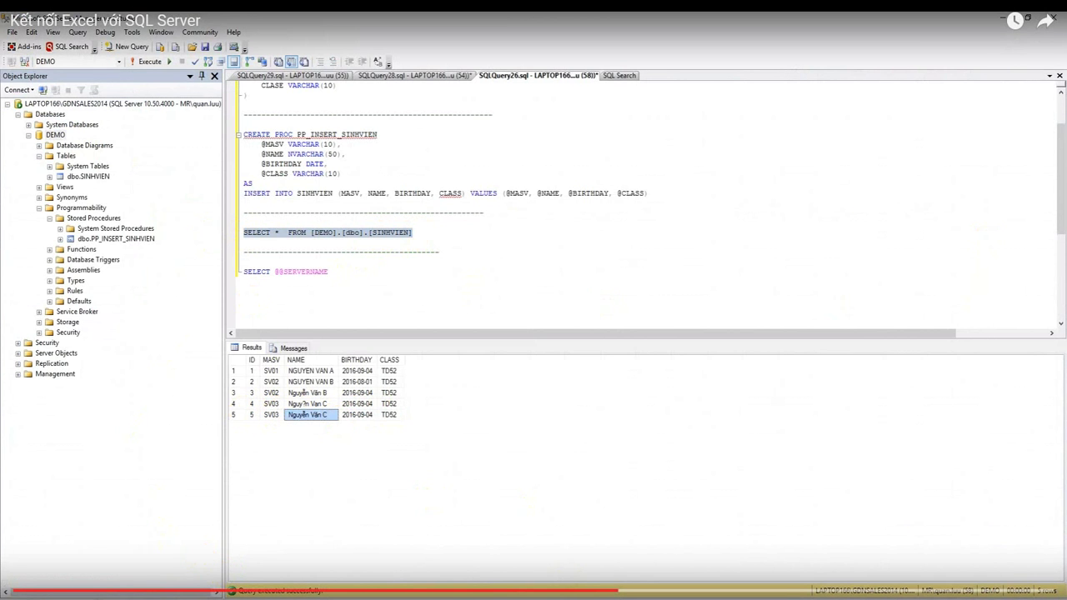
Return to the VBA editor and highlight the direct-insert comment line
{"action": "key", "text": "alt+Tab"}
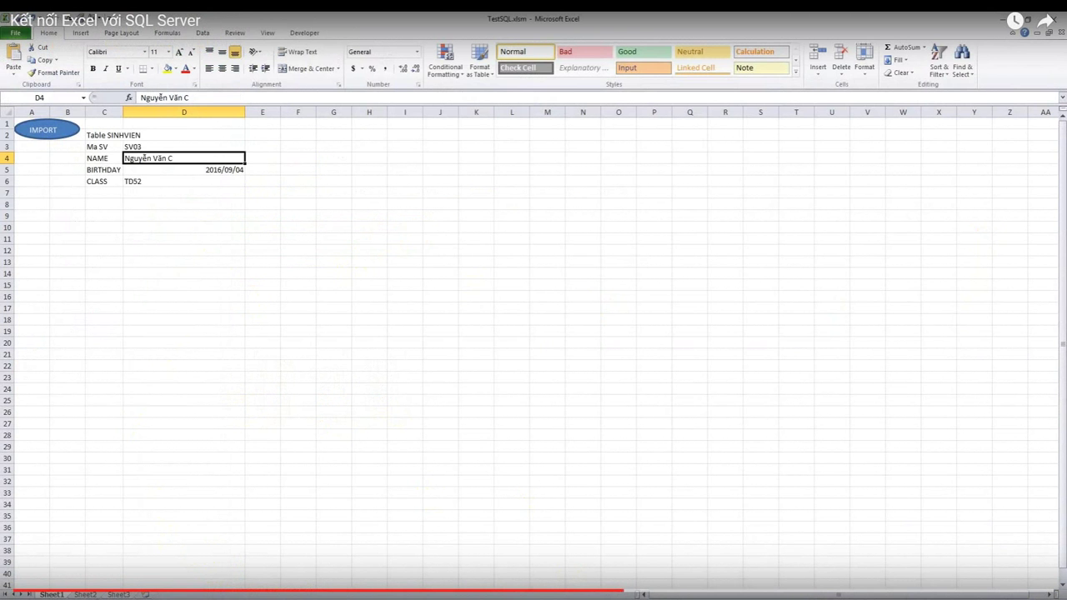
{"action": "key", "text": "alt+F11"}
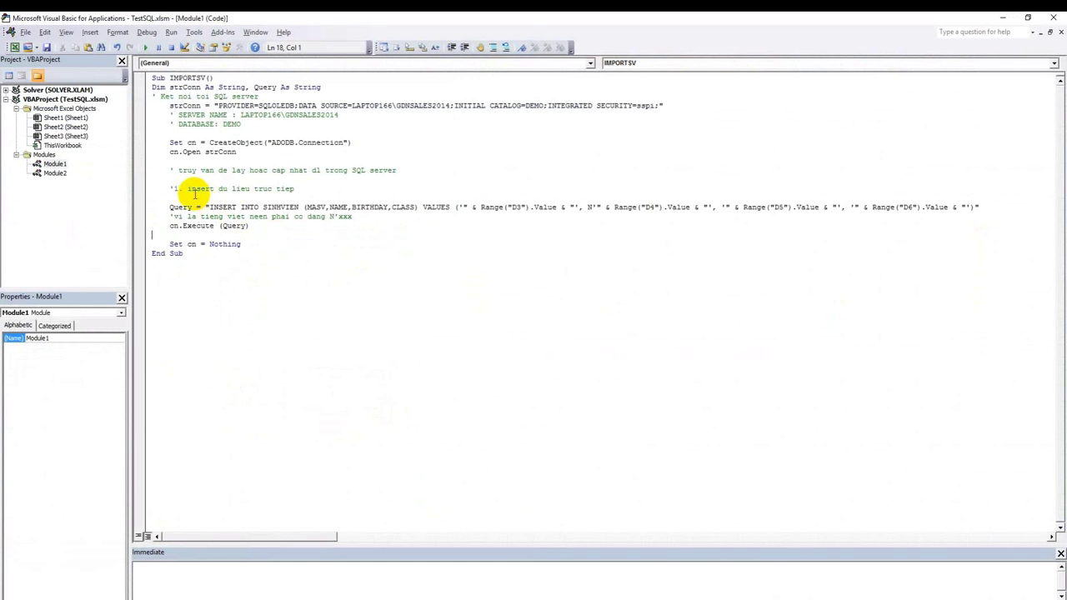
{"action": "left_click_drag", "start_coordinate": [169, 188], "coordinate": [302, 191]}
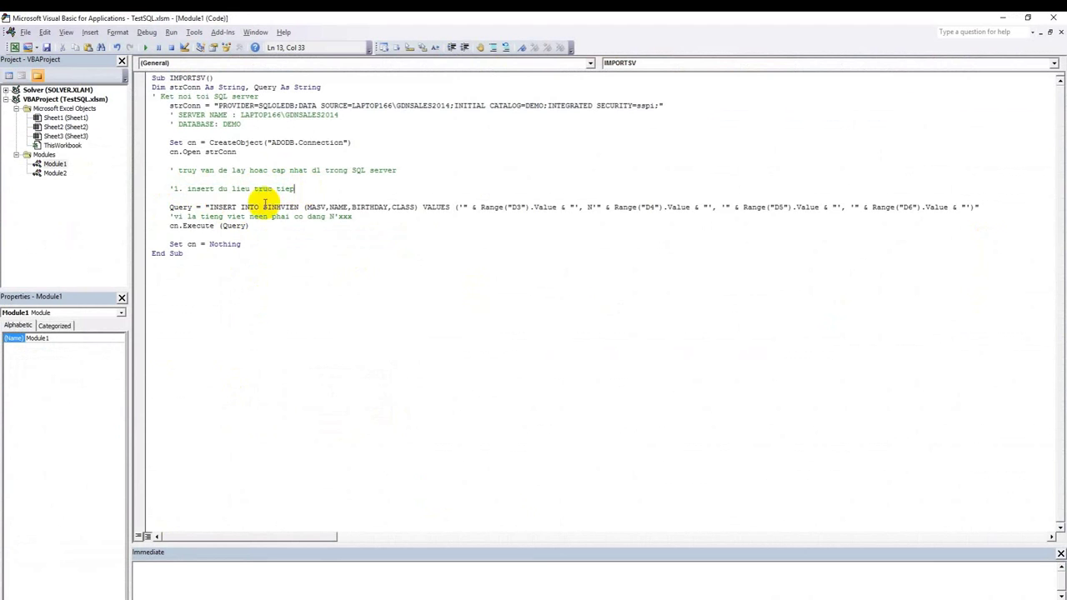
Open Module2's IMPORT macro and add the comment 'can khai bao cac thong so duoi day' after line 2
{"action": "left_click", "coordinate": [208, 206]}
{"action": "double_click", "coordinate": [55, 173]}
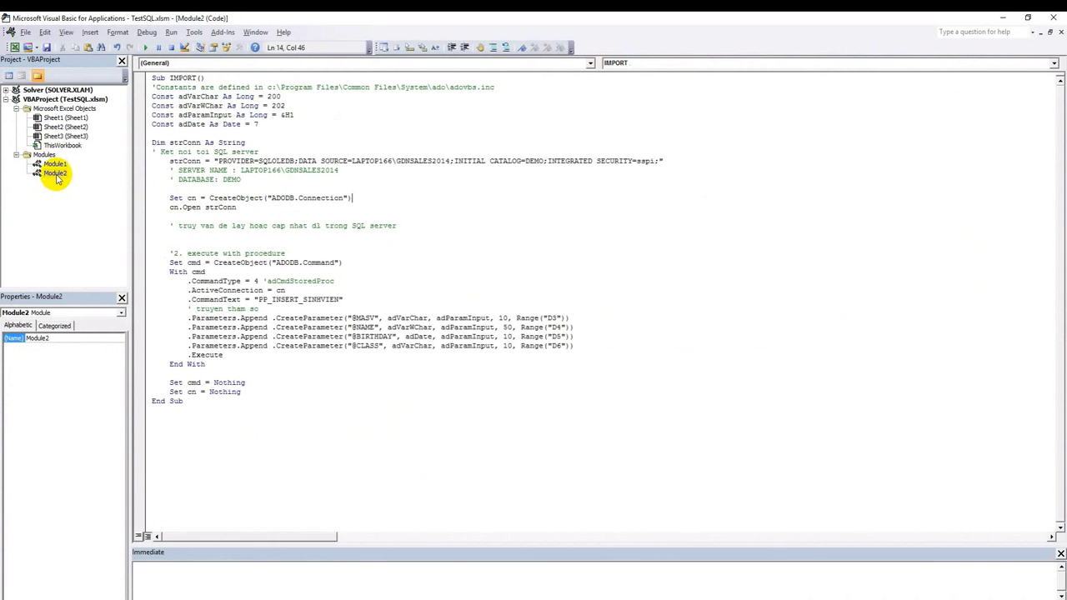
{"action": "left_click", "coordinate": [175, 96]}
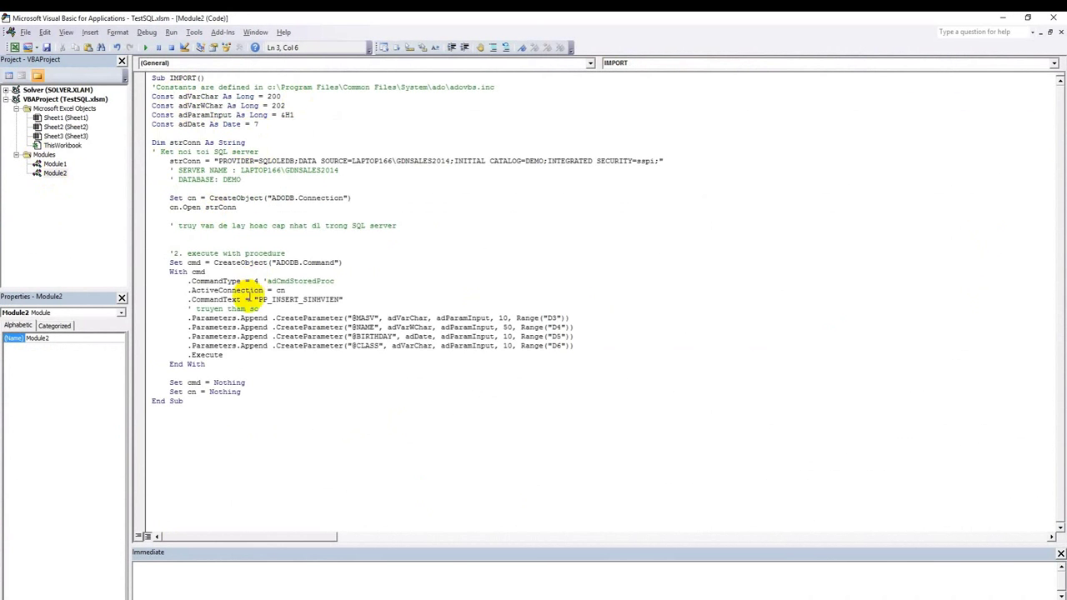
{"action": "mouse_move", "coordinate": [166, 252]}
{"action": "left_mouse_down"}
{"action": "mouse_move", "coordinate": [290, 253]}
{"action": "mouse_move", "coordinate": [159, 259]}
{"action": "left_mouse_up"}
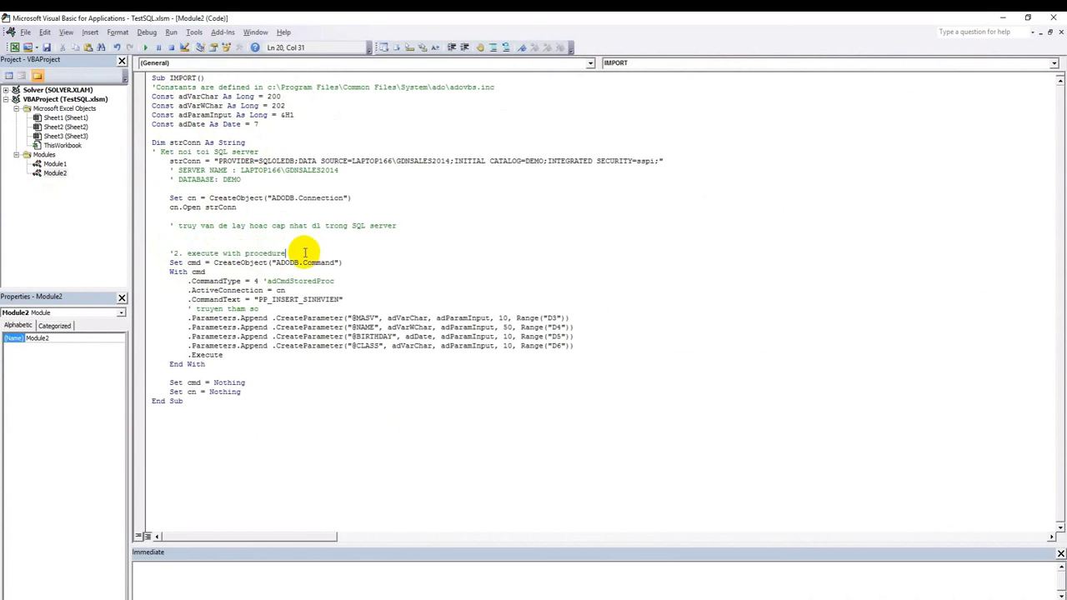
{"action": "left_click", "coordinate": [264, 281]}
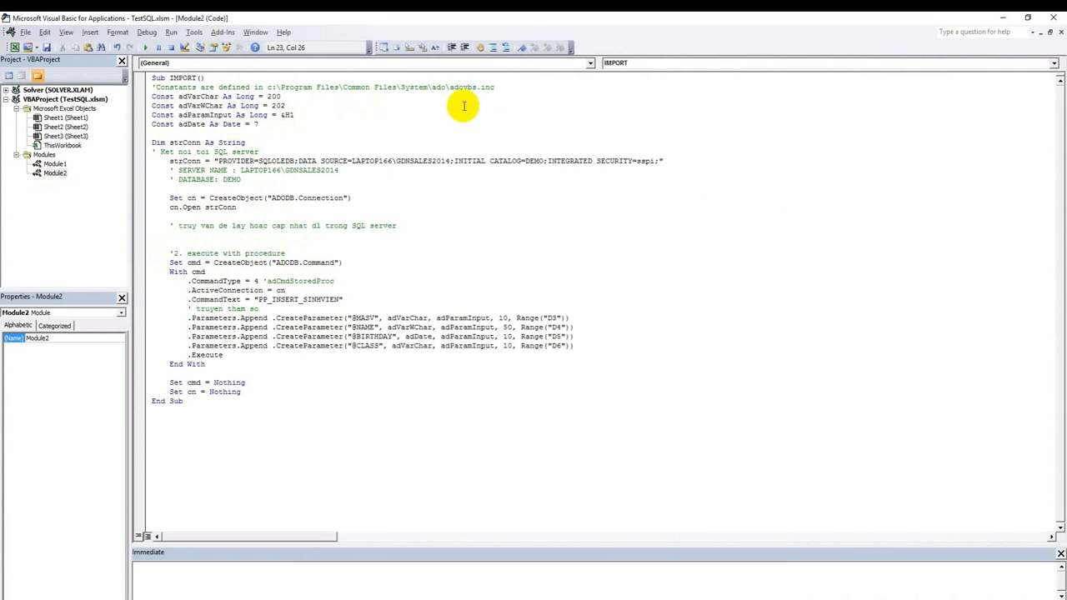
{"action": "left_click", "coordinate": [509, 84]}
{"action": "key", "text": "Return"}
{"action": "type", "text": "'can khai bao cac thong so duoi day"}
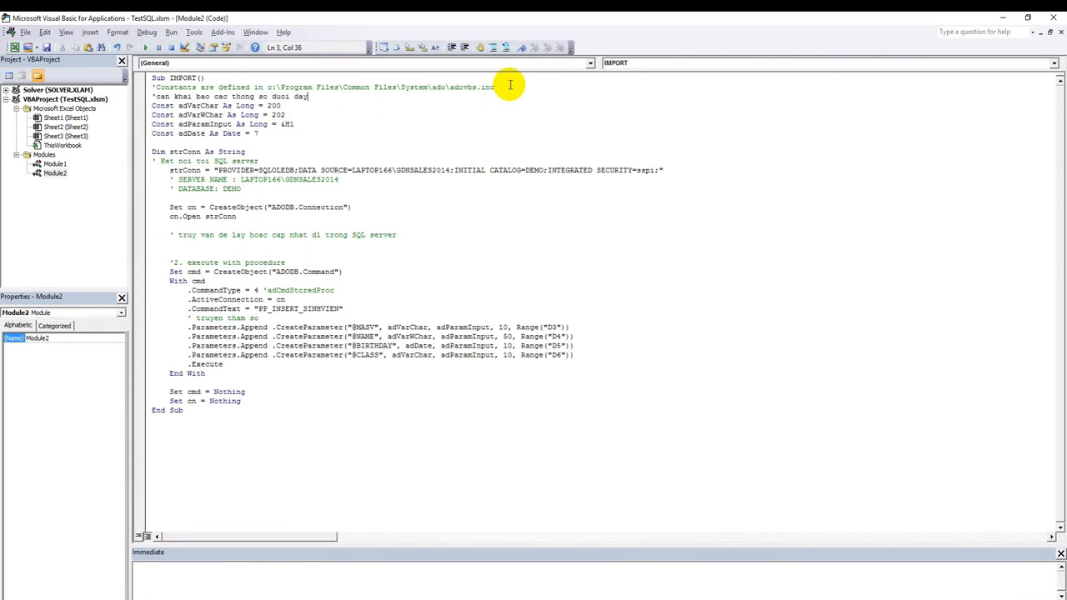
Review the four constant declarations, including adParamInput, and the adovbs.inc file path
{"action": "left_click", "coordinate": [454, 139]}
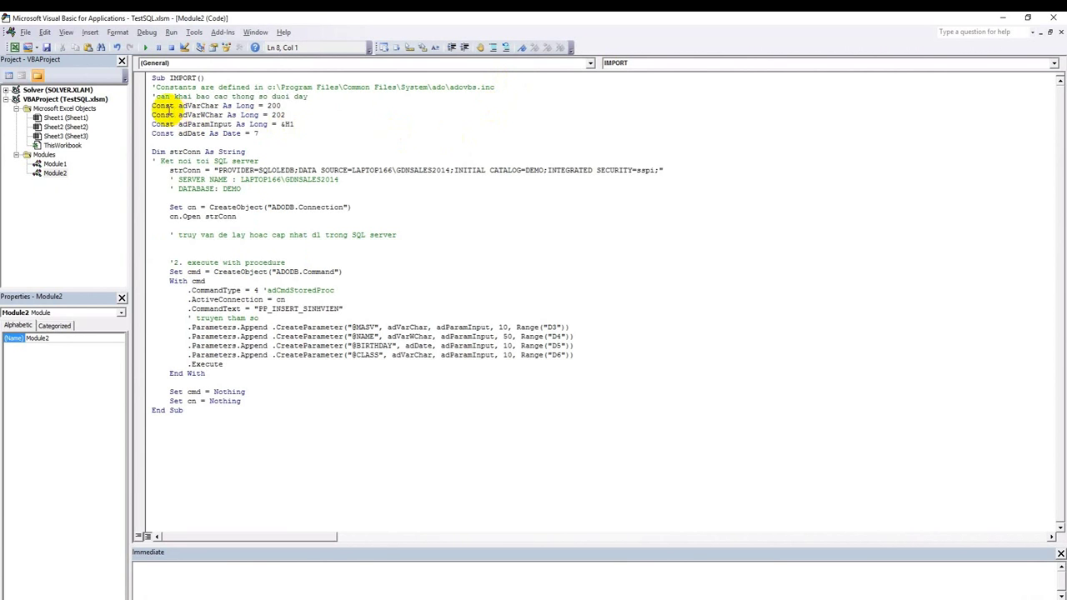
{"action": "left_click", "coordinate": [191, 124]}
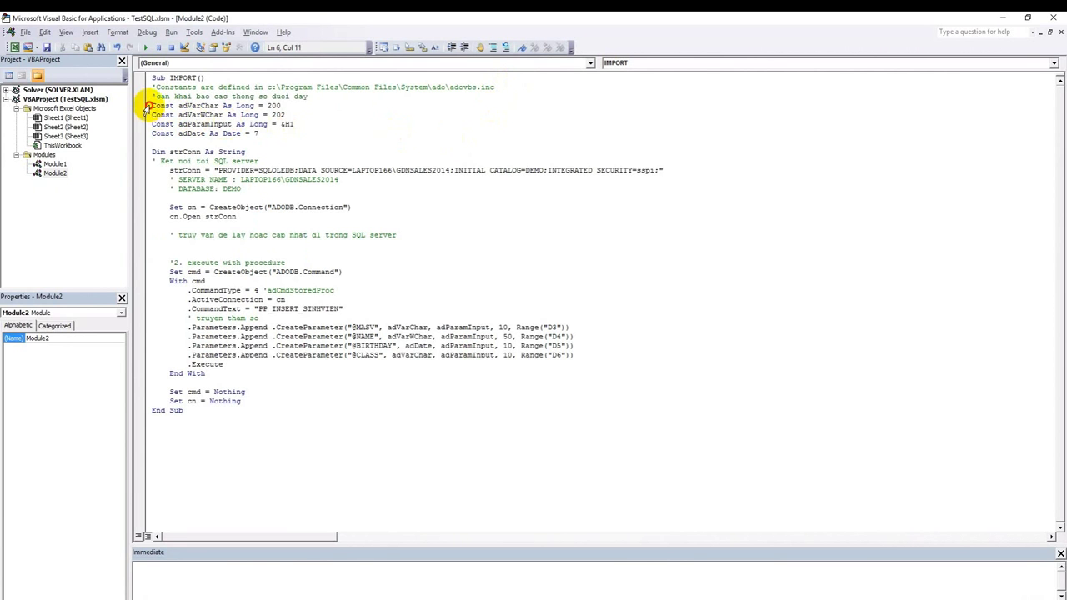
{"action": "left_click_drag", "start_coordinate": [146, 107], "coordinate": [214, 130]}
{"action": "left_click", "coordinate": [293, 142]}
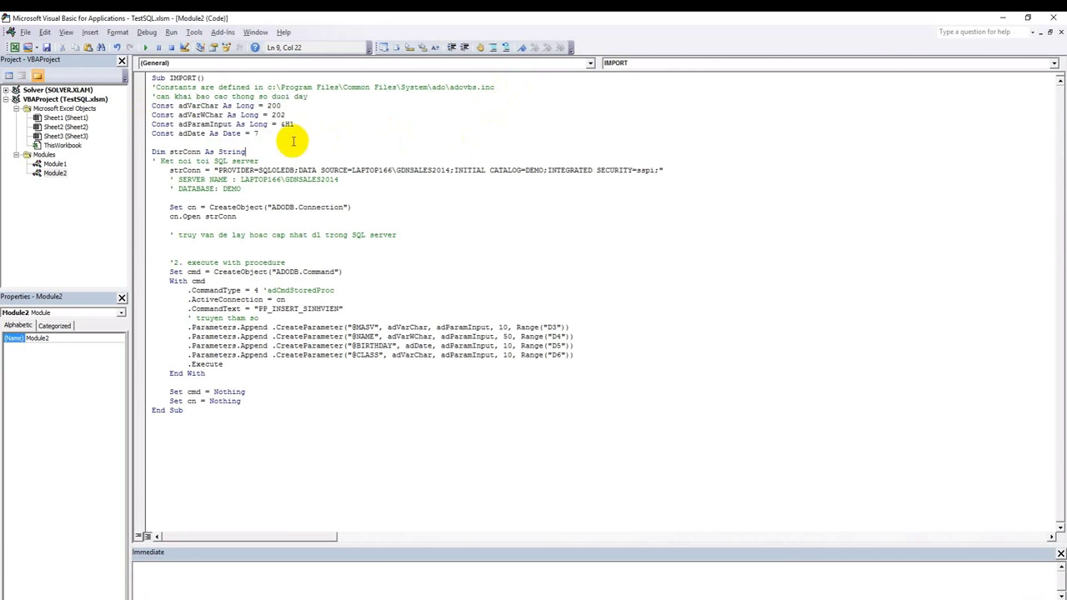
{"action": "left_click_drag", "start_coordinate": [269, 87], "coordinate": [501, 84]}
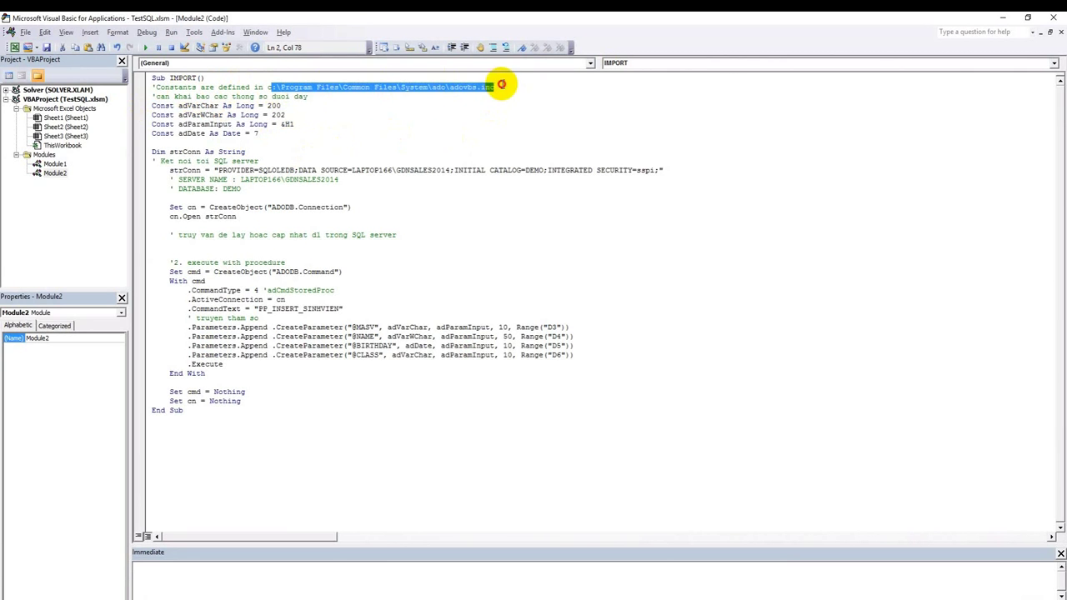
{"action": "left_click", "coordinate": [501, 85]}
Walk through the ADODB.Command setup and append ' - chay procedure' to the adCmdStoredProc comment
{"action": "left_click", "coordinate": [210, 255]}
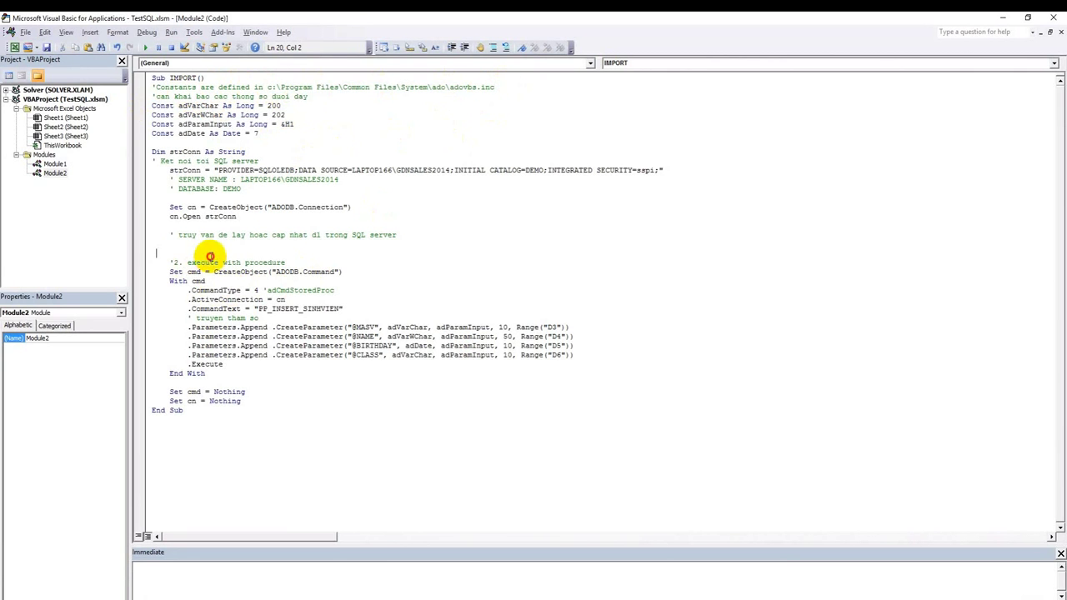
{"action": "left_click_drag", "start_coordinate": [188, 263], "coordinate": [285, 263]}
{"action": "left_click", "coordinate": [244, 290]}
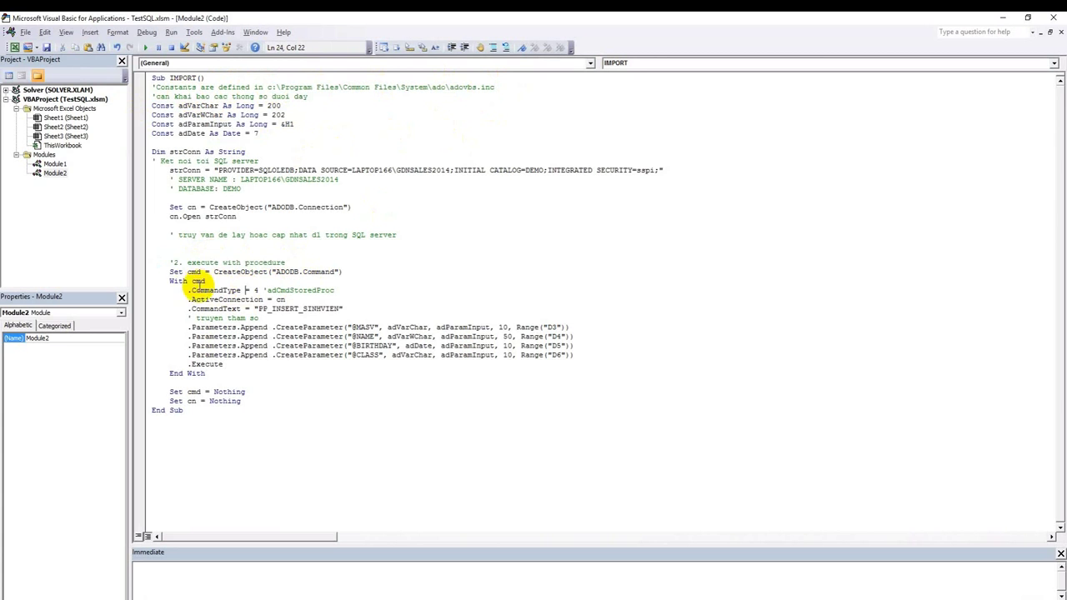
{"action": "left_click", "coordinate": [167, 272]}
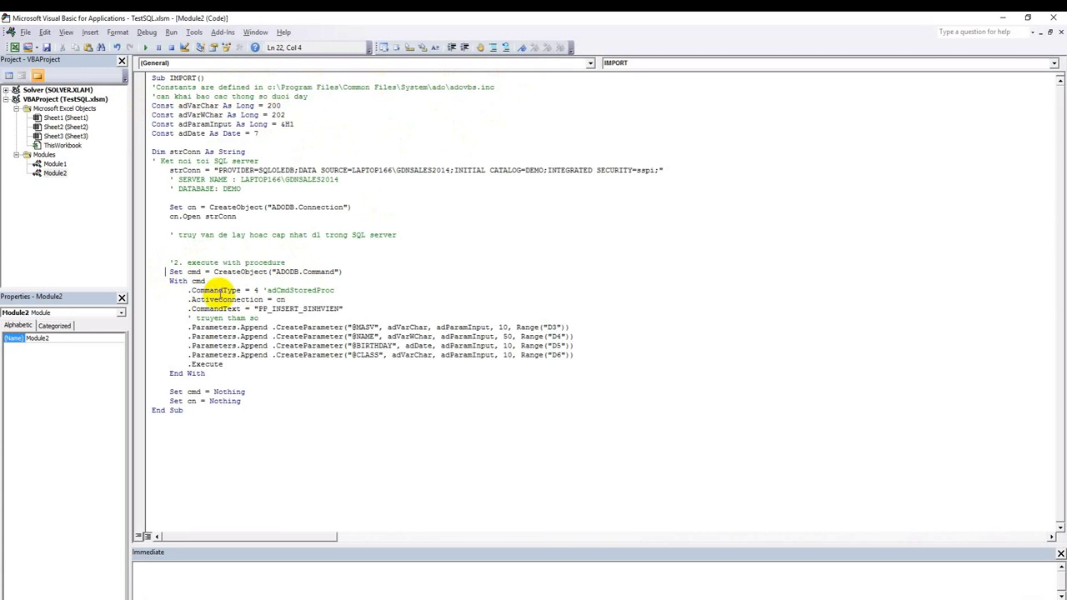
{"action": "left_click_drag", "start_coordinate": [344, 272], "coordinate": [288, 272]}
{"action": "left_click", "coordinate": [178, 302]}
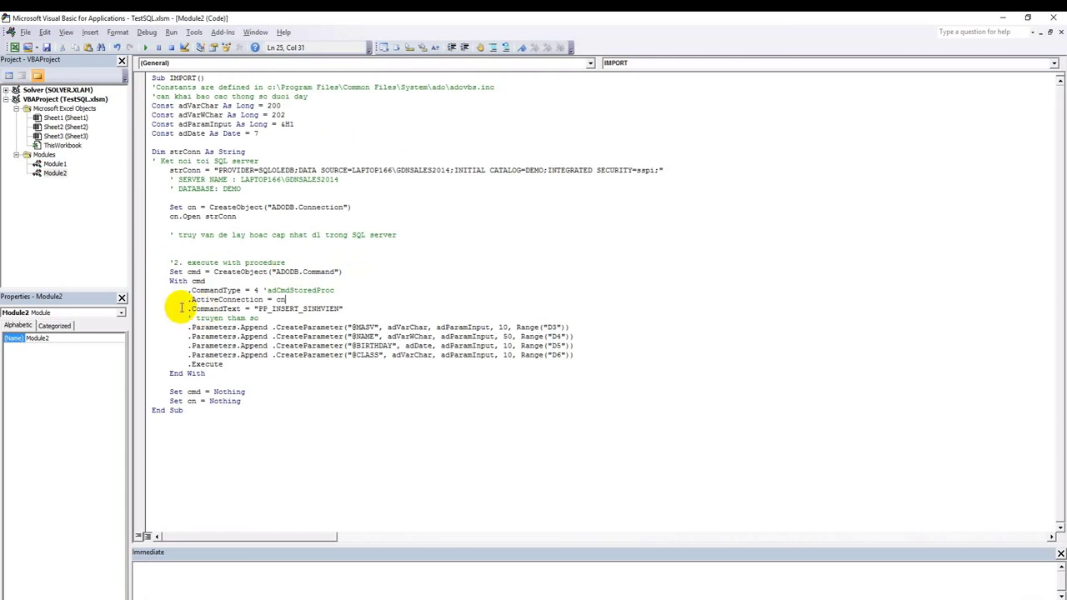
{"action": "left_click", "coordinate": [235, 290]}
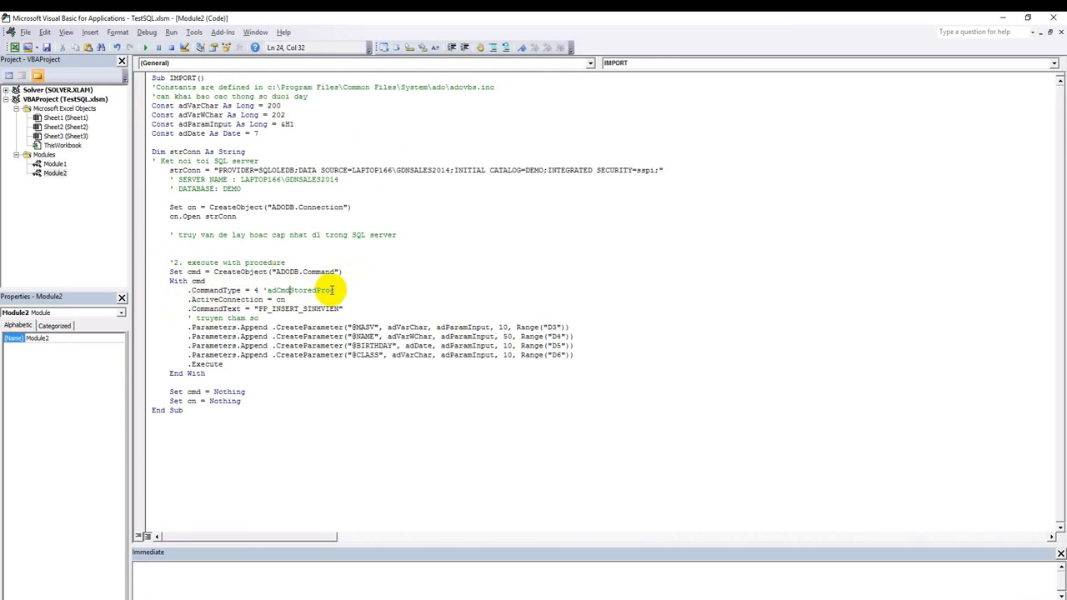
{"action": "left_click", "coordinate": [353, 297]}
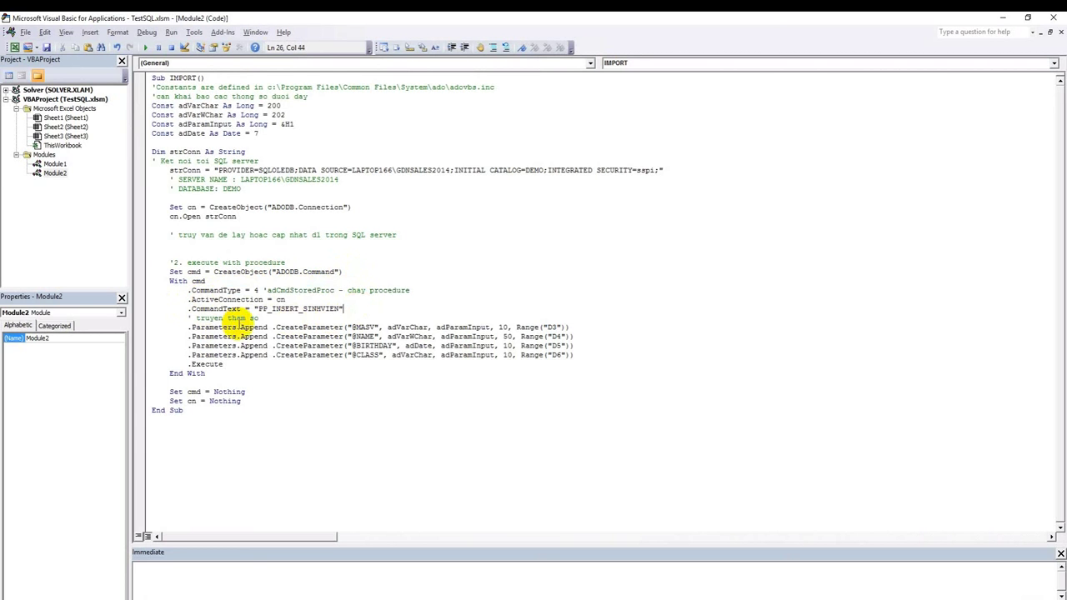
{"action": "key", "text": "Down"}
{"action": "key", "text": "Down"}
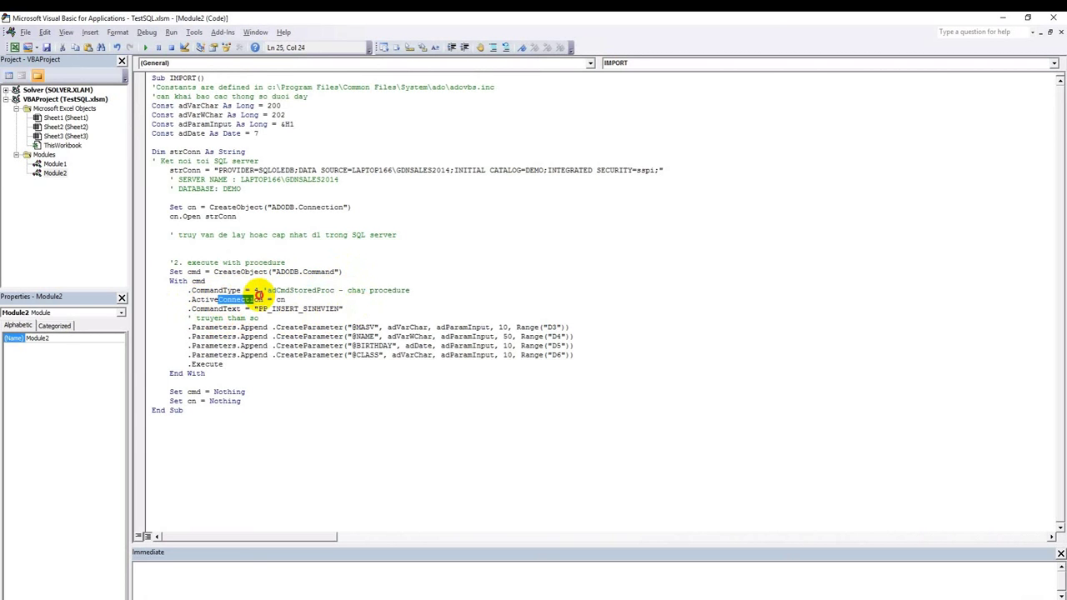
{"action": "left_click_drag", "start_coordinate": [270, 300], "coordinate": [289, 300]}
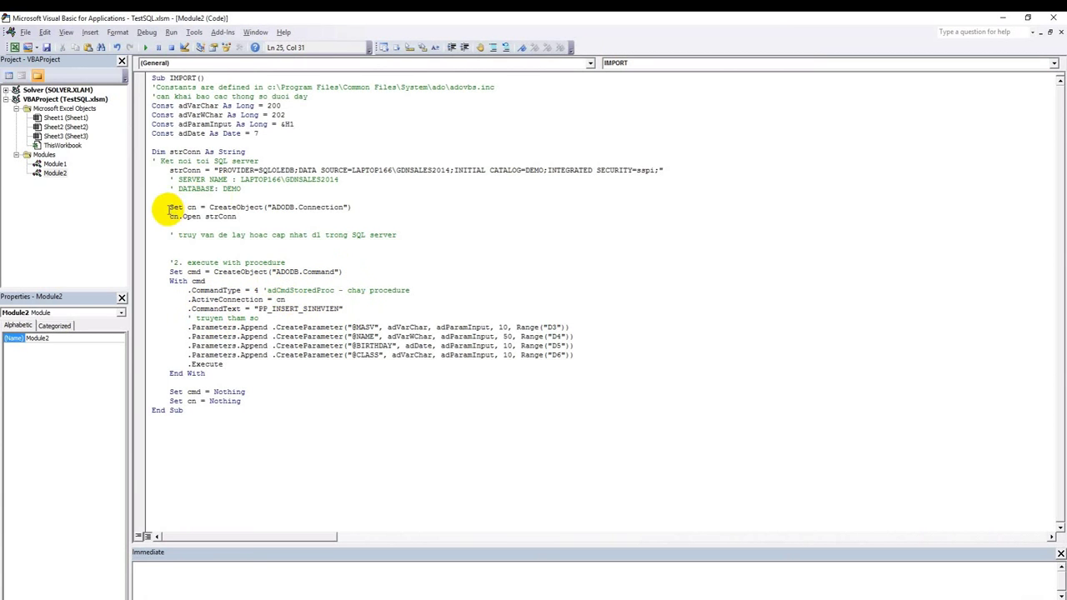
{"action": "left_click_drag", "start_coordinate": [170, 208], "coordinate": [364, 211]}
{"action": "left_click", "coordinate": [264, 337]}
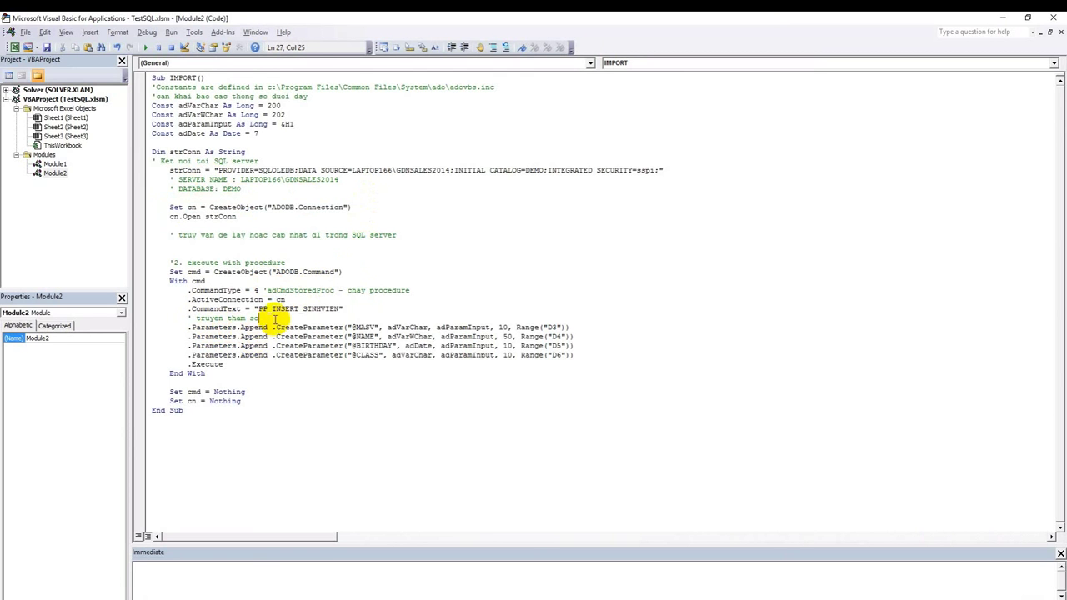
{"action": "left_click_drag", "start_coordinate": [197, 318], "coordinate": [271, 317]}
{"action": "left_click", "coordinate": [293, 327]}
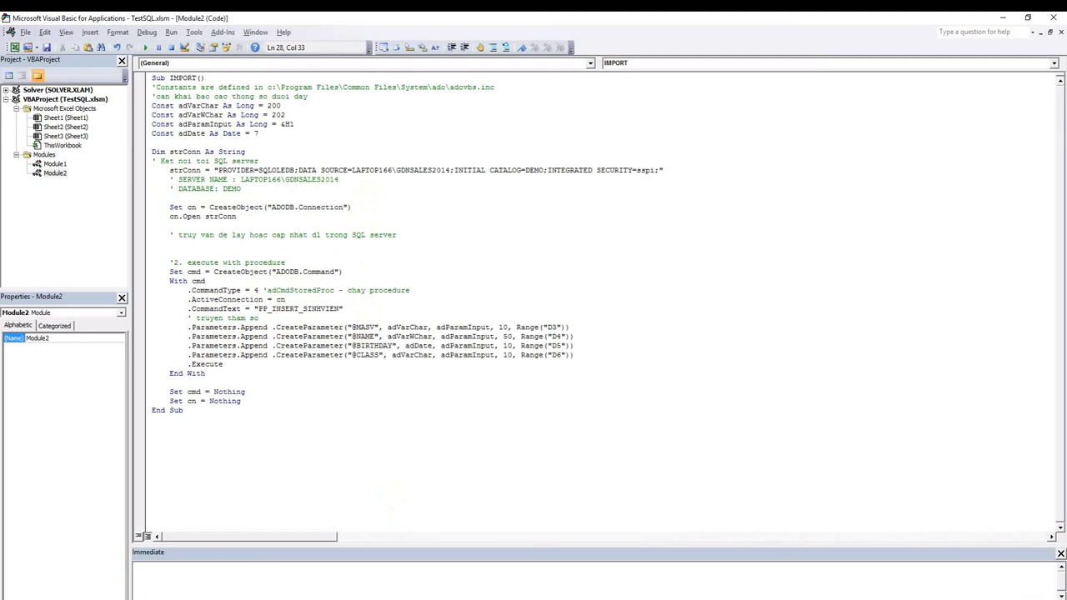
{"action": "key", "text": "alt+Tab"}
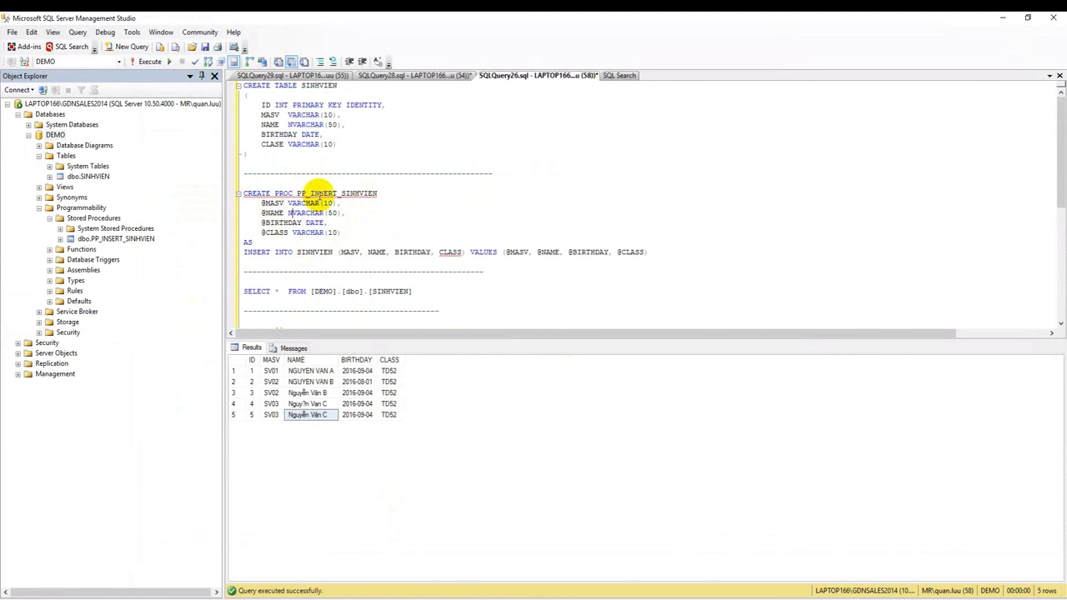
Add '-- procedure voi 4 tham so ben duoi' above CREATE PROC PP_INSERT_SINHVIEN, then return to VBA
{"action": "left_click_drag", "start_coordinate": [381, 194], "coordinate": [294, 193]}
{"action": "key", "text": "End"}
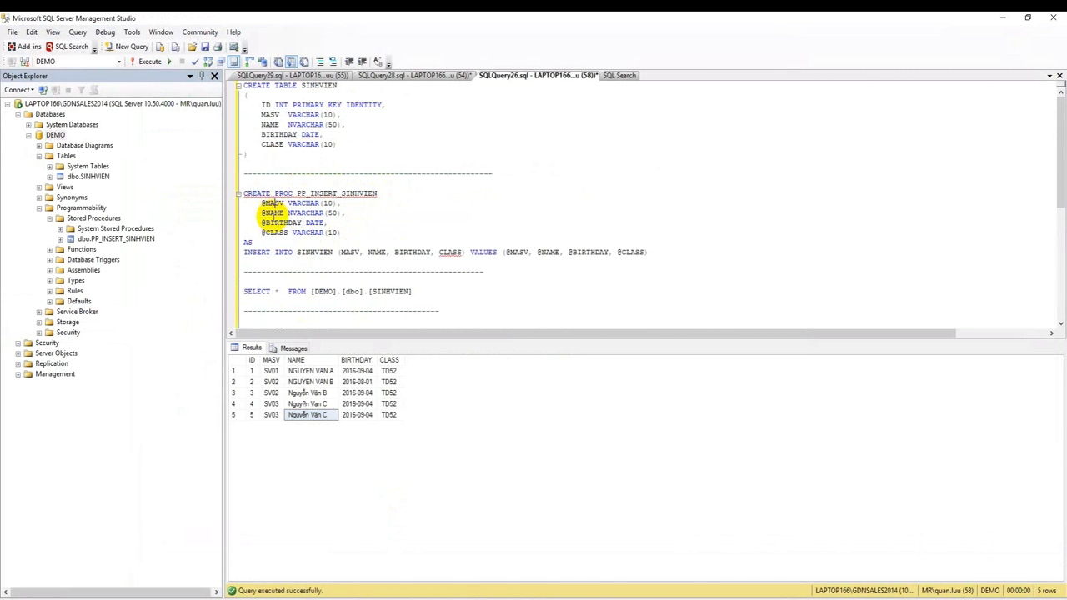
{"action": "left_click", "coordinate": [275, 233]}
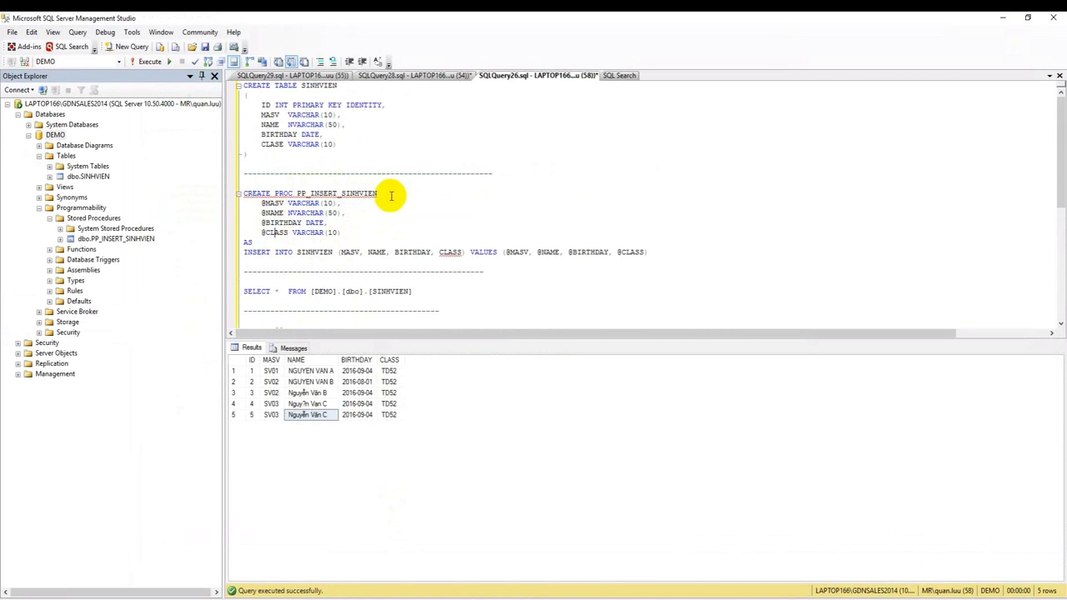
{"action": "left_click", "coordinate": [292, 181]}
{"action": "type", "text": "-- procedure voi 4 tham so ben duoi"}
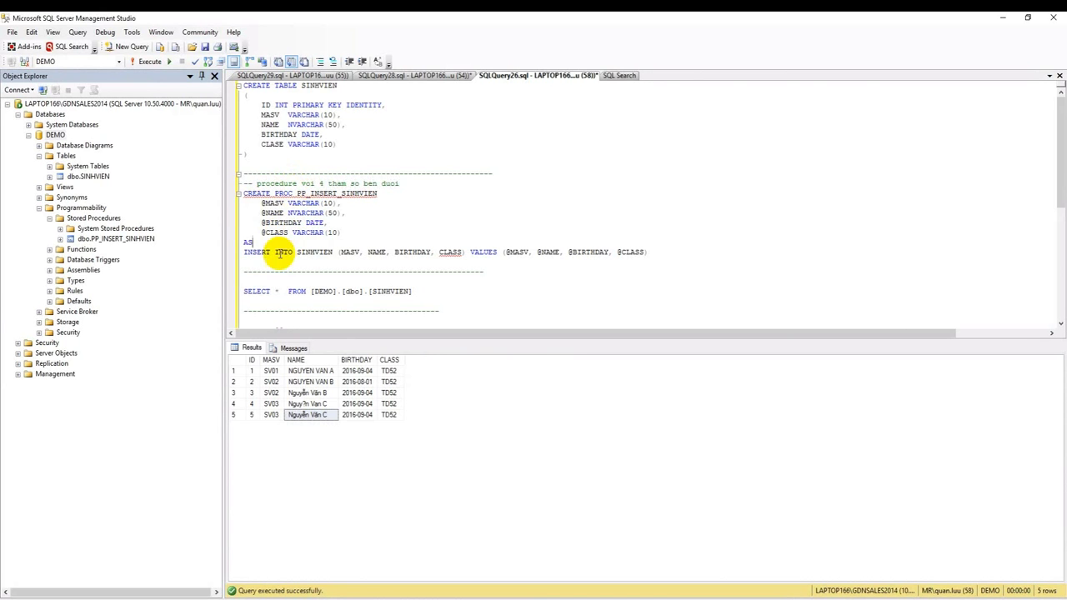
{"action": "left_click", "coordinate": [252, 242]}
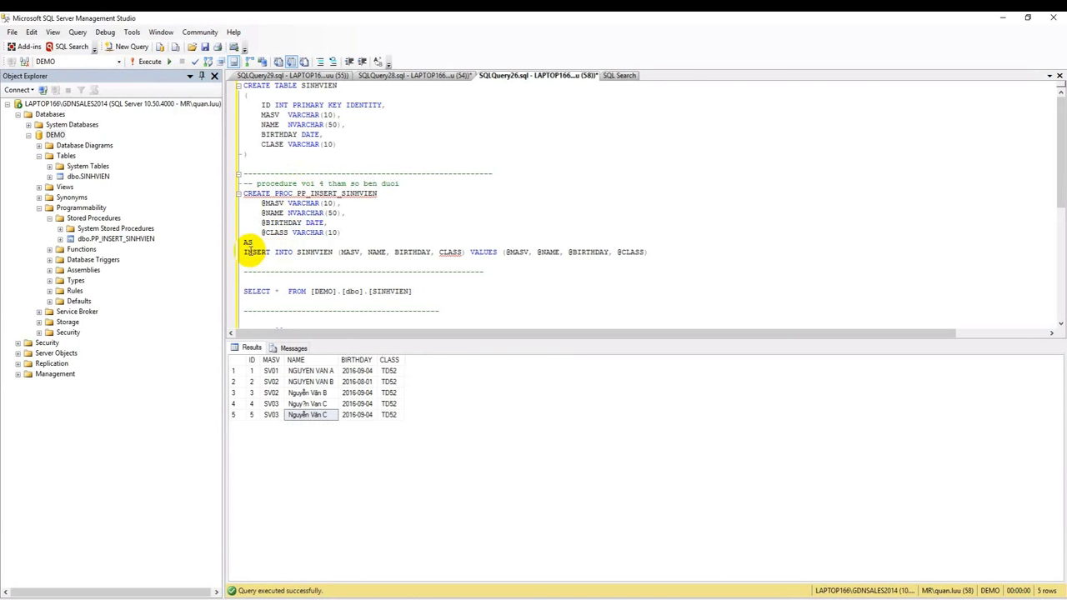
{"action": "left_click_drag", "start_coordinate": [647, 252], "coordinate": [214, 245]}
{"action": "left_click", "coordinate": [341, 233]}
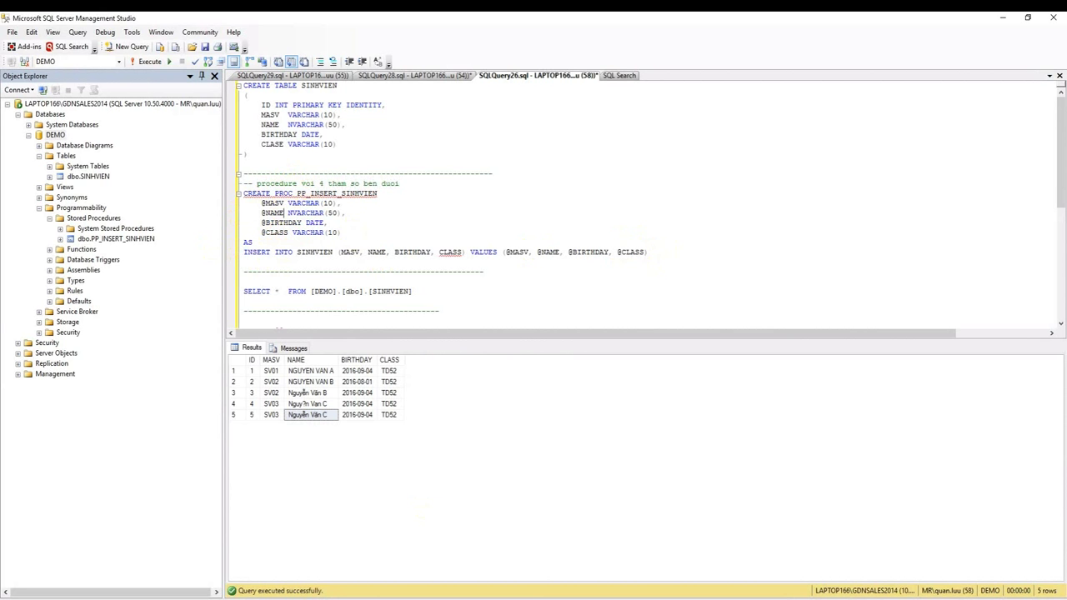
{"action": "key", "text": "alt+Tab"}
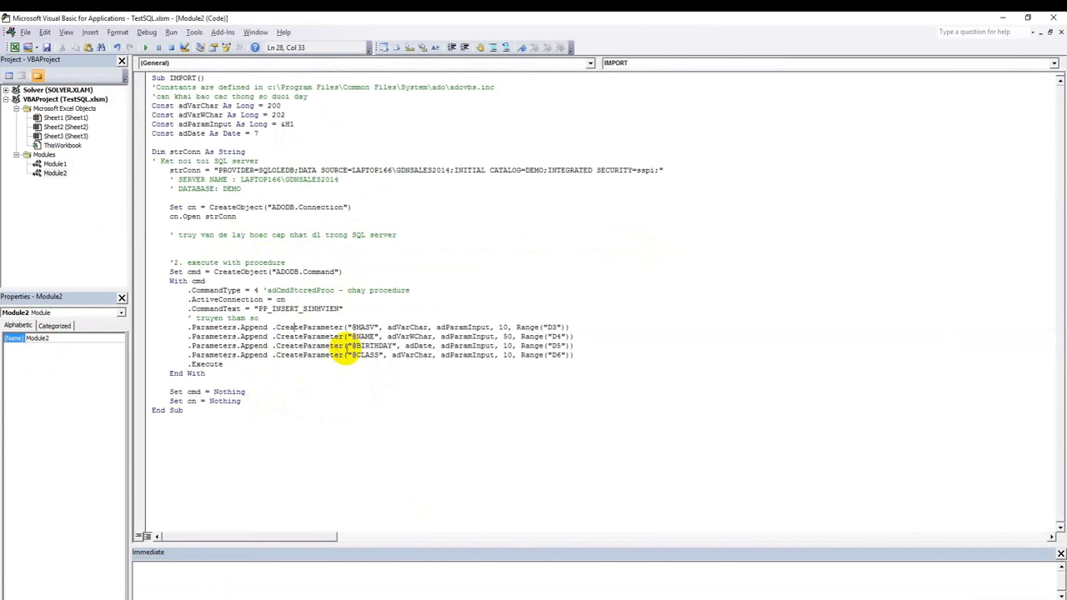
{"action": "left_click_drag", "start_coordinate": [218, 327], "coordinate": [268, 327]}
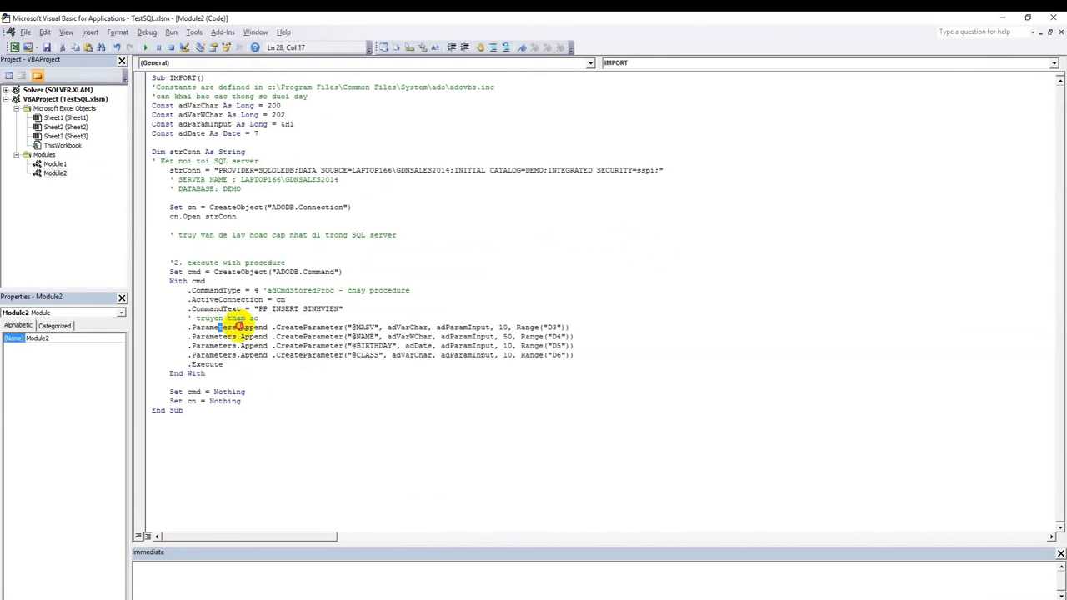
{"action": "left_click_drag", "start_coordinate": [197, 317], "coordinate": [504, 325]}
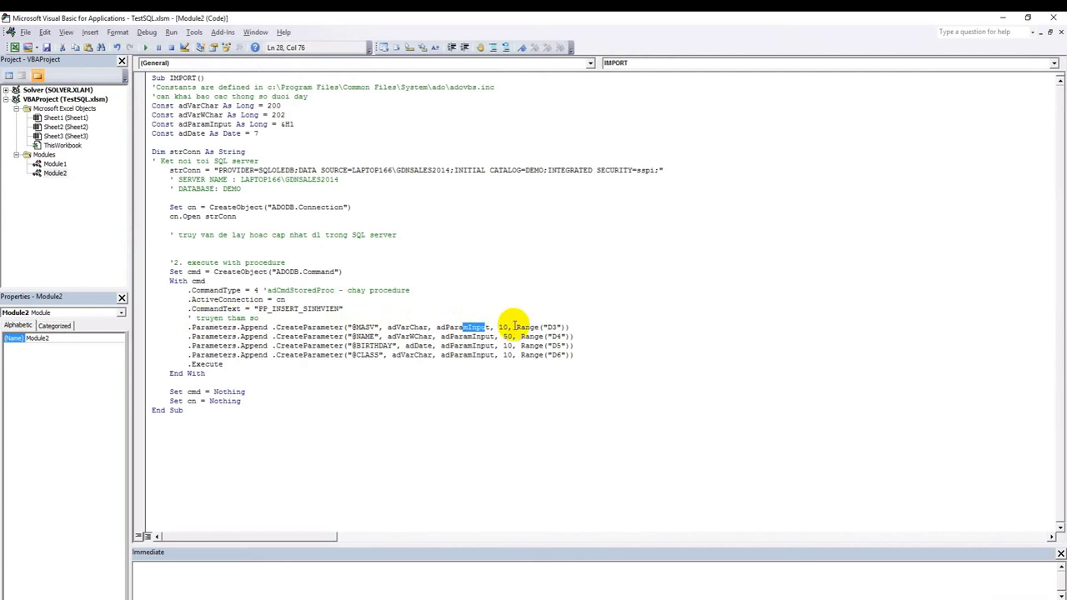
{"action": "left_click_drag", "start_coordinate": [525, 327], "coordinate": [580, 328]}
{"action": "left_click", "coordinate": [584, 331]}
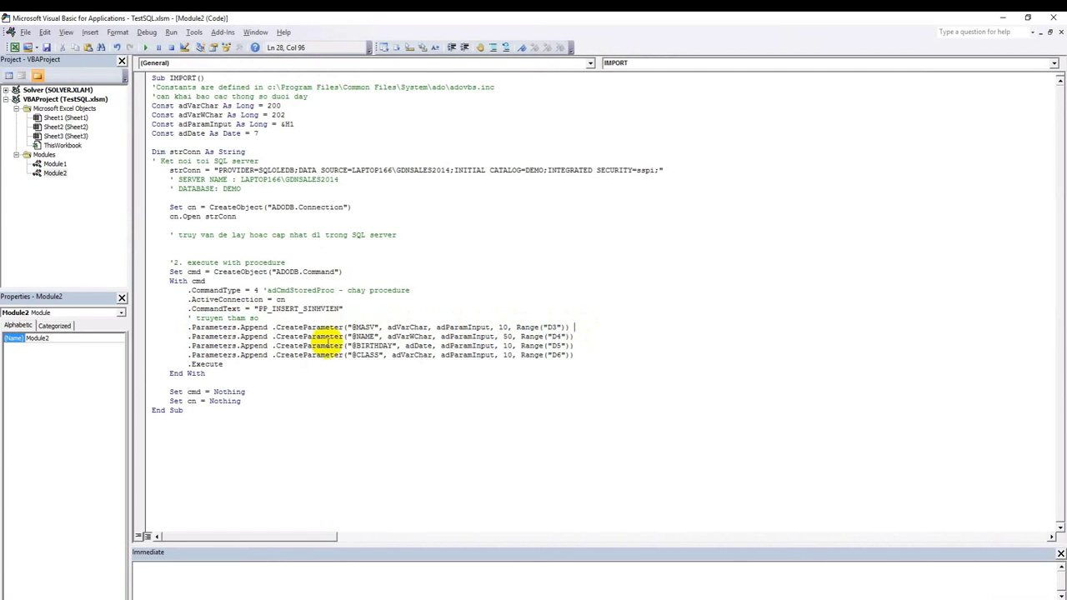
Insert a ' chay procedure' comment line above .Execute after the D6 parameter line, then switch to Excel
{"action": "left_click", "coordinate": [237, 363]}
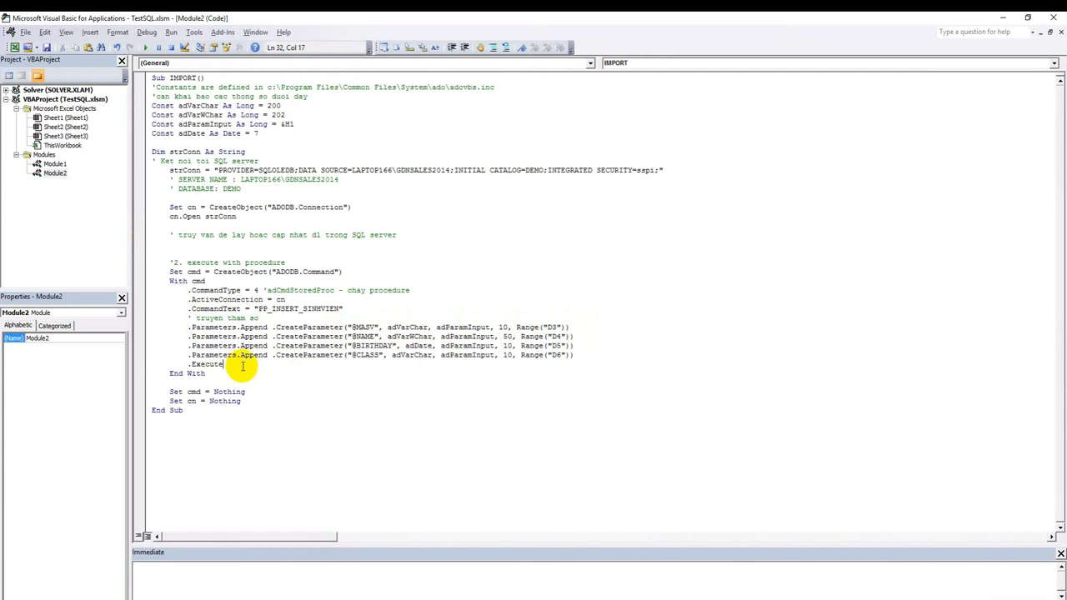
{"action": "left_click", "coordinate": [583, 353]}
{"action": "key", "text": "Return"}
{"action": "type", "text": "' chay procedure"}
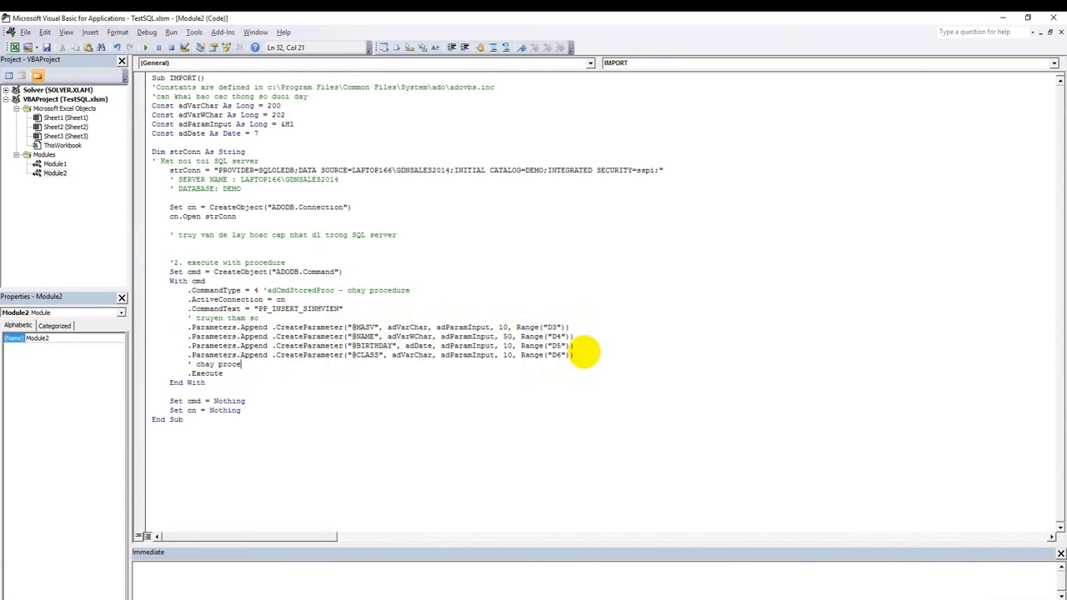
{"action": "left_click", "coordinate": [187, 373]}
{"action": "left_click_drag", "start_coordinate": [187, 373], "coordinate": [238, 381]}
{"action": "left_click", "coordinate": [238, 380]}
Replace SV03's student name in D4 with a new Vietnamese name, then reopen Module2's IMPORT code
{"action": "key", "text": "alt+F11"}
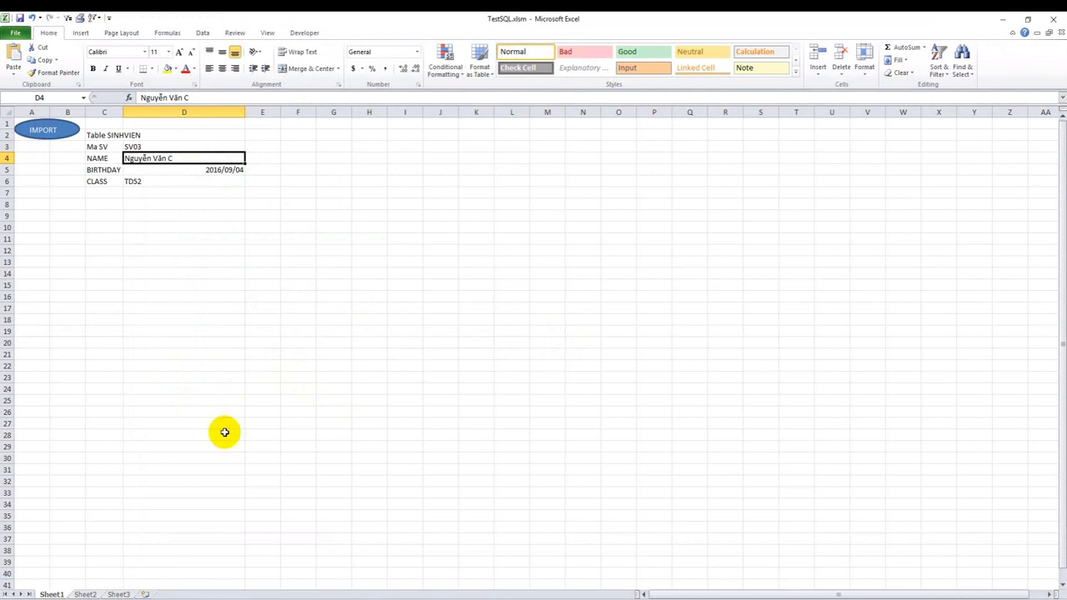
{"action": "double_click", "coordinate": [182, 158]}
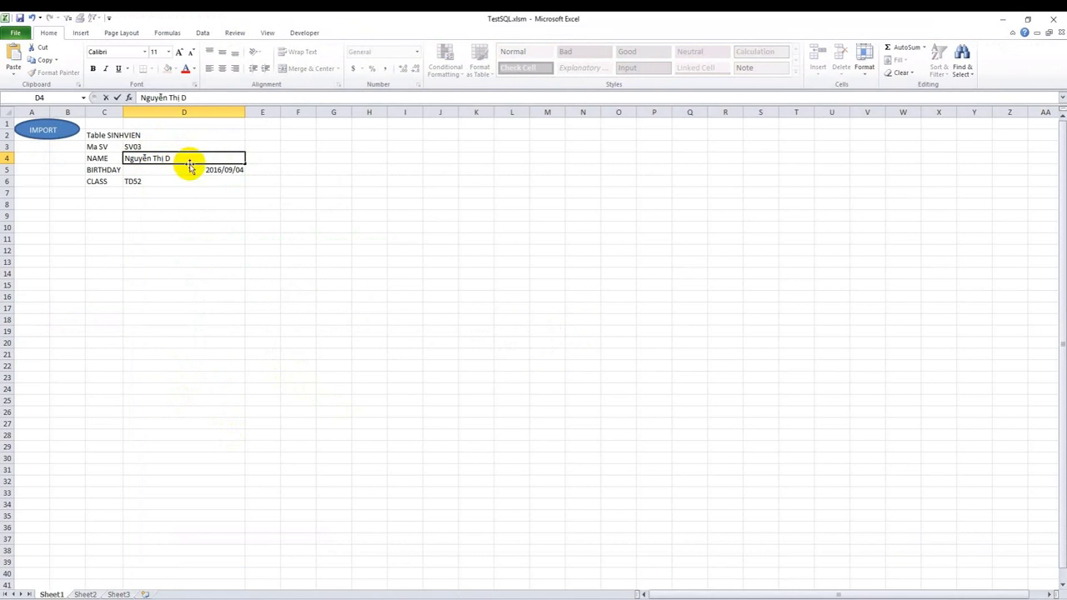
{"action": "left_click", "coordinate": [161, 180]}
{"action": "left_click", "coordinate": [172, 207]}
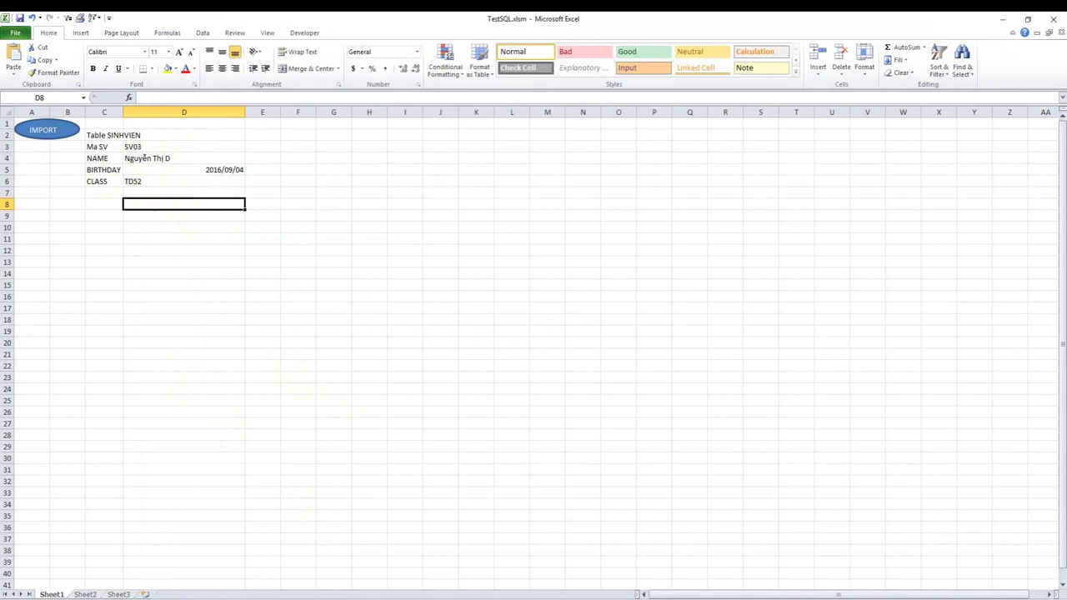
{"action": "mouse_move", "coordinate": [209, 599]}
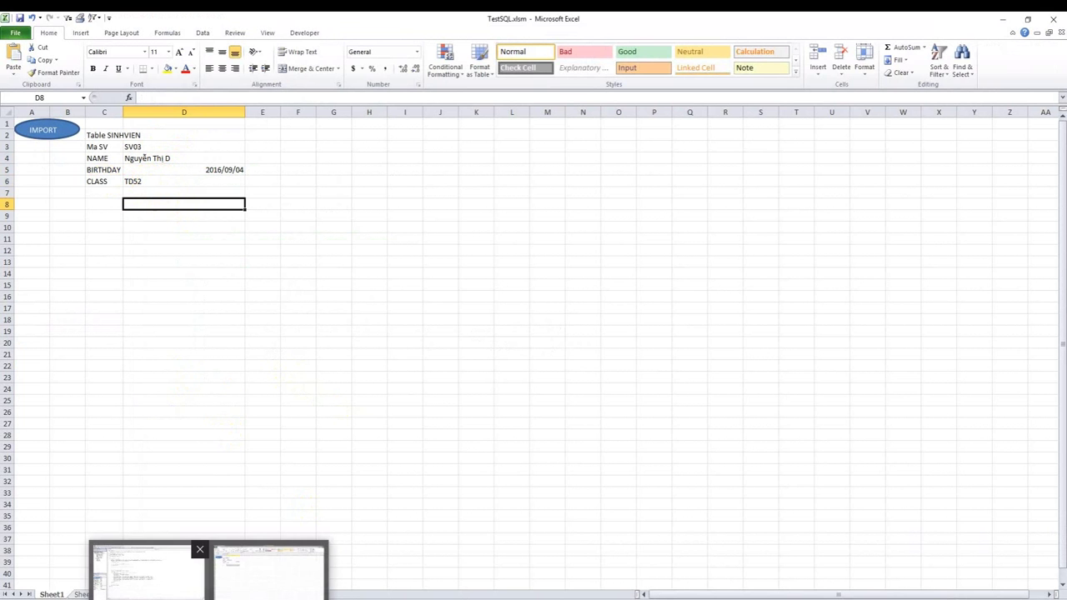
{"action": "left_click", "coordinate": [105, 241]}
{"action": "key", "text": "alt+F11"}
{"action": "left_click", "coordinate": [223, 235]}
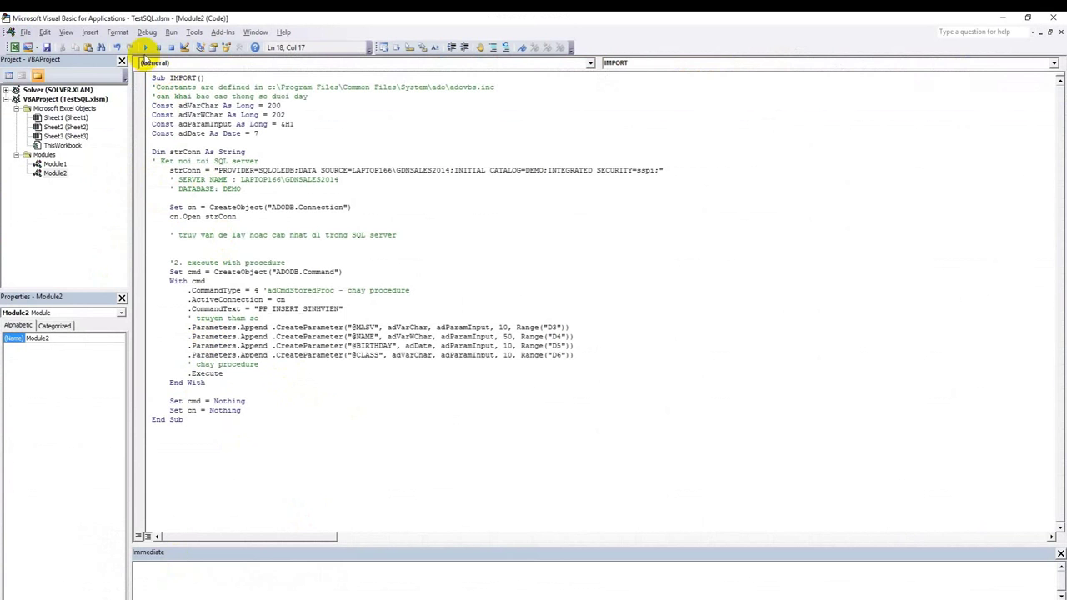
Run the IMPORT macro and rerun SELECT * FROM SINHVIEN to show the new SV03, TD52 row
{"action": "left_click", "coordinate": [146, 49]}
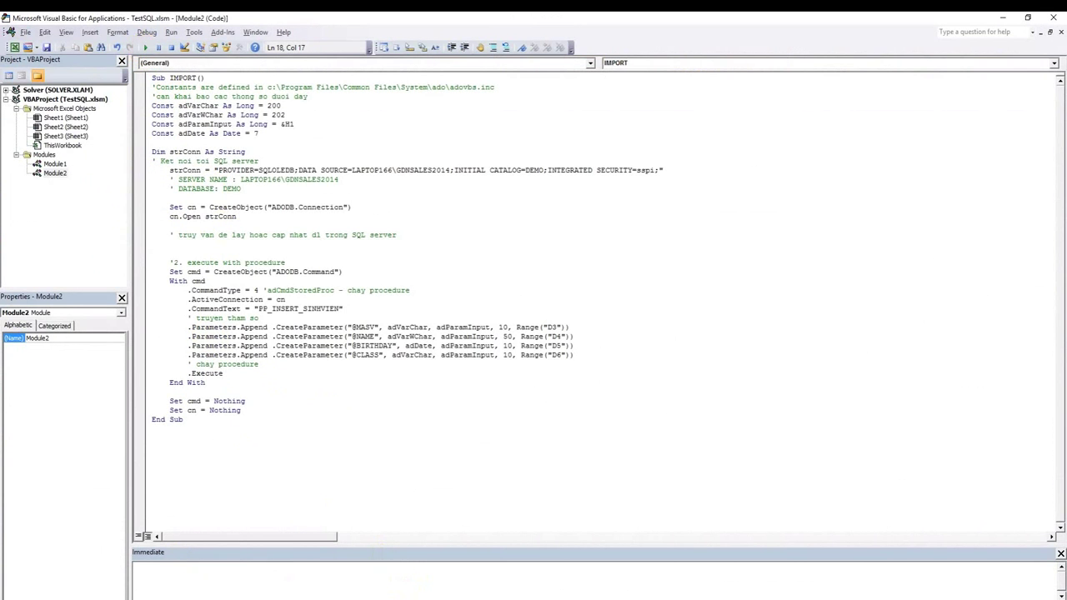
{"action": "left_click", "coordinate": [417, 596]}
{"action": "left_click_drag", "start_coordinate": [415, 292], "coordinate": [188, 281]}
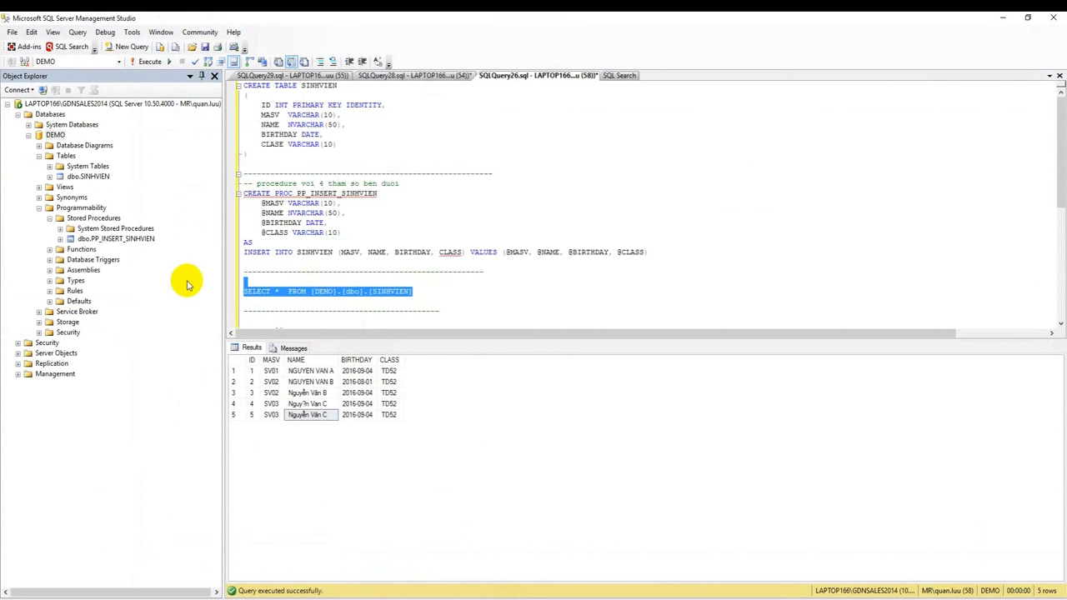
{"action": "key", "text": "F5"}
{"action": "left_click_drag", "start_coordinate": [271, 426], "coordinate": [394, 429]}
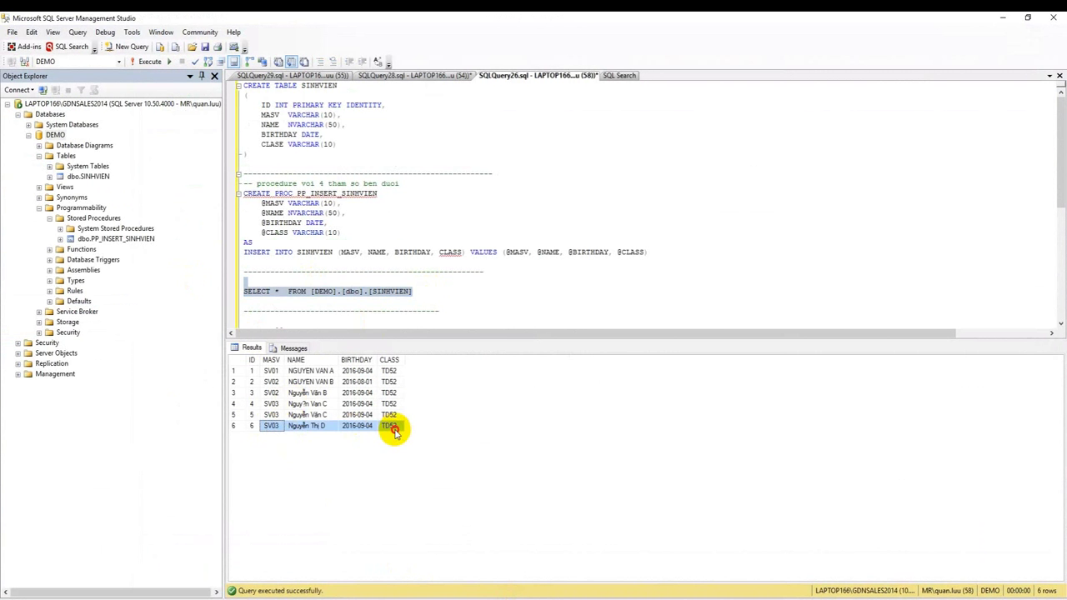